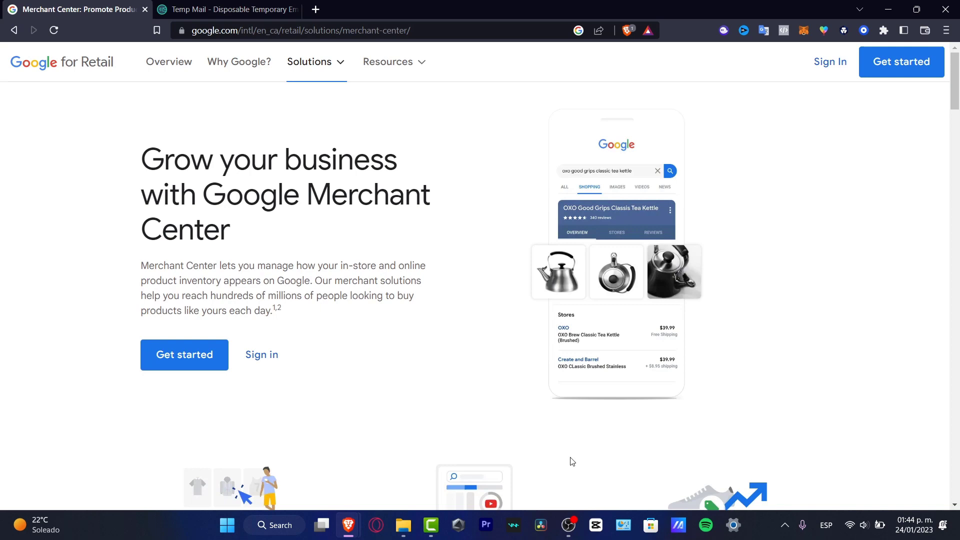
Answer yes to selling products online and no to having a brick-and-mortar store
{"action": "mouse_move", "coordinate": [348, 526]}
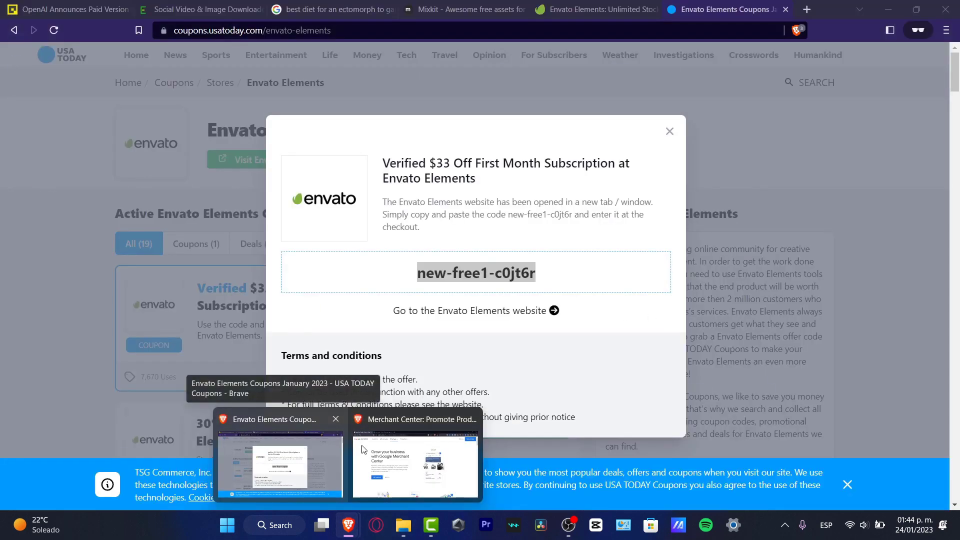
{"action": "left_click", "coordinate": [362, 449]}
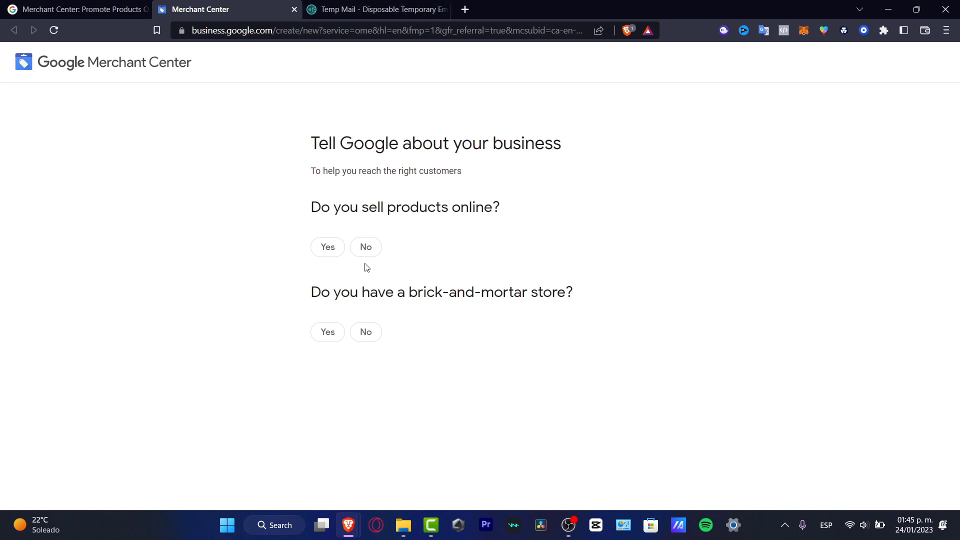
{"action": "left_click", "coordinate": [327, 247]}
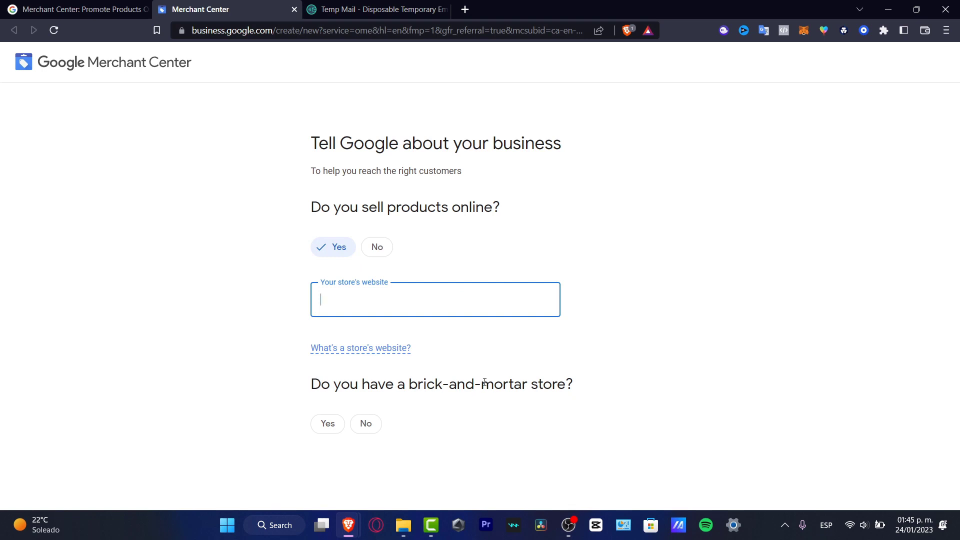
{"action": "left_click_drag", "start_coordinate": [465, 384], "coordinate": [587, 389]}
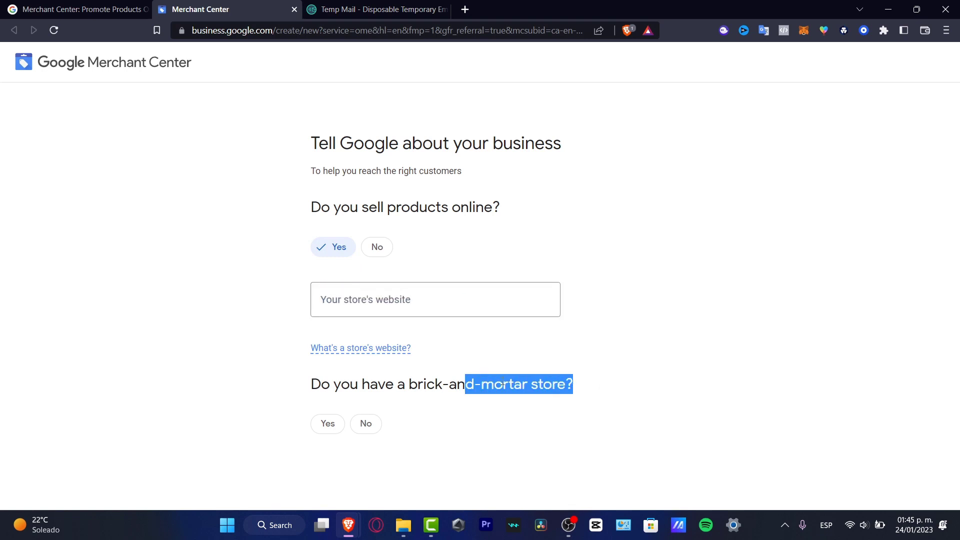
{"action": "left_click_drag", "start_coordinate": [341, 384], "coordinate": [575, 402]}
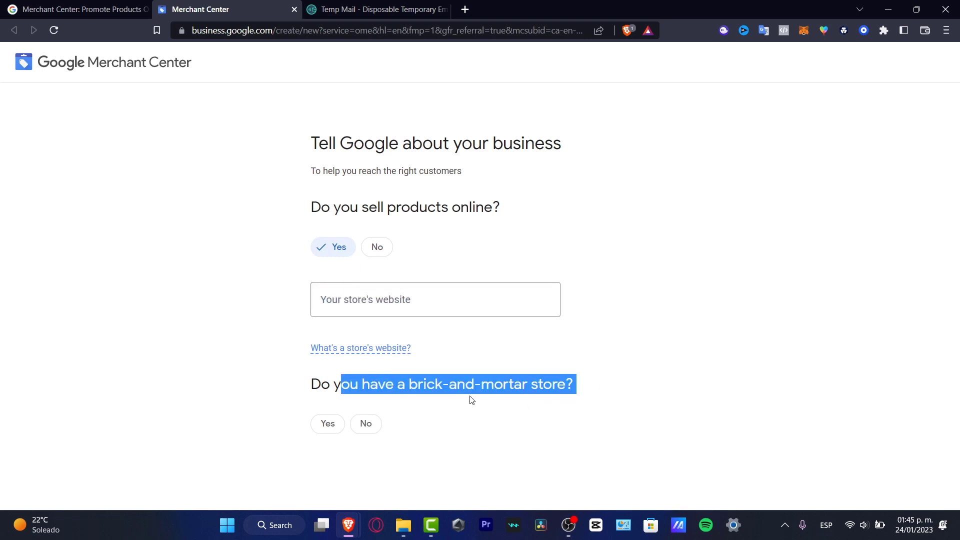
{"action": "left_click", "coordinate": [369, 423]}
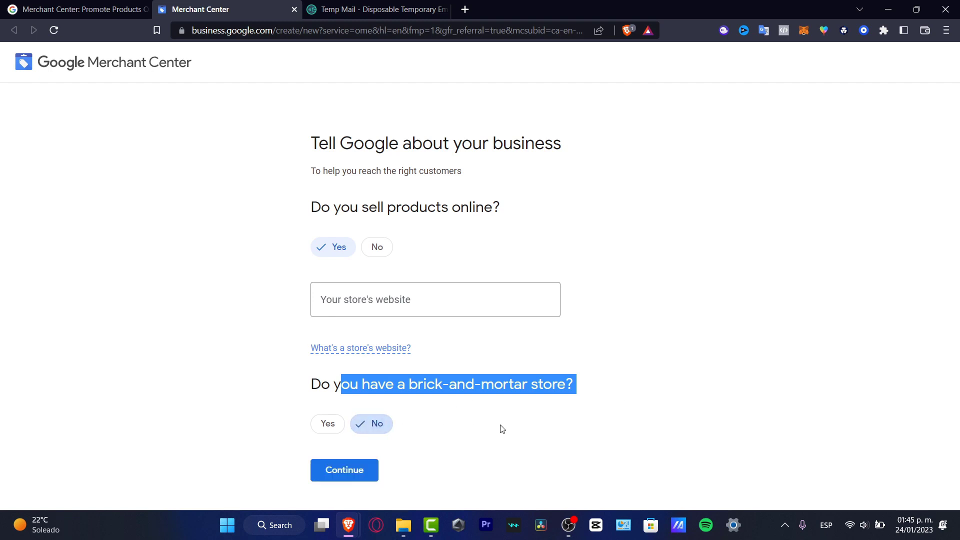
{"action": "left_click", "coordinate": [410, 309]}
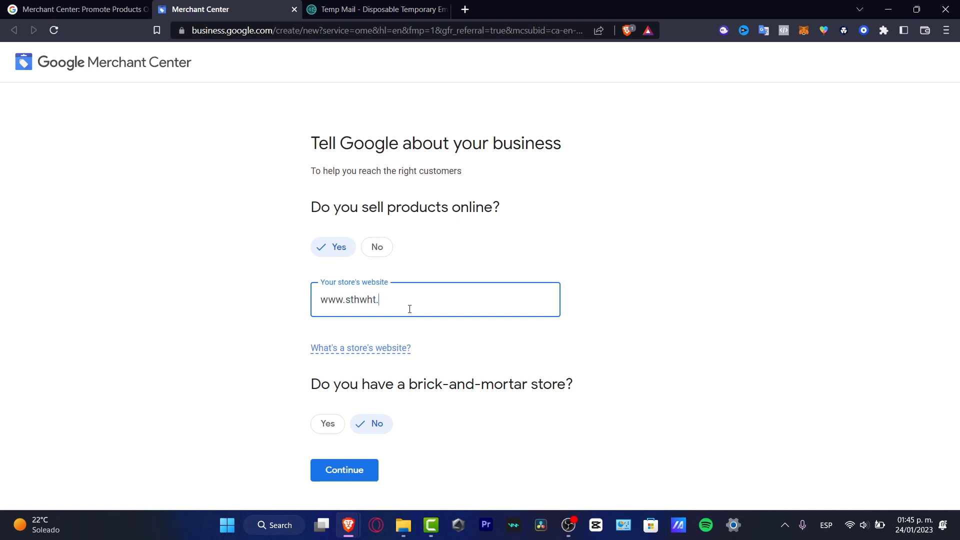
{"action": "left_click", "coordinate": [365, 471]}
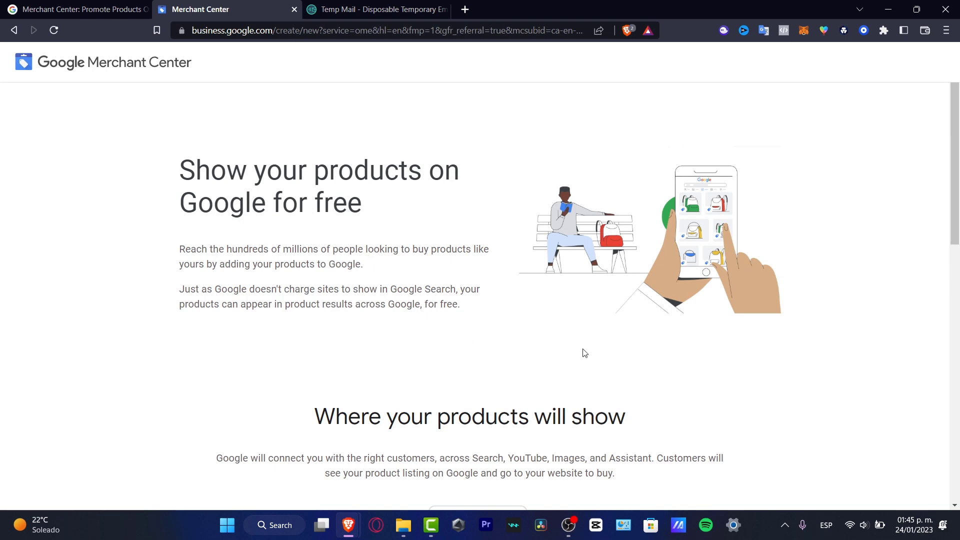
{"action": "left_click", "coordinate": [95, 9]}
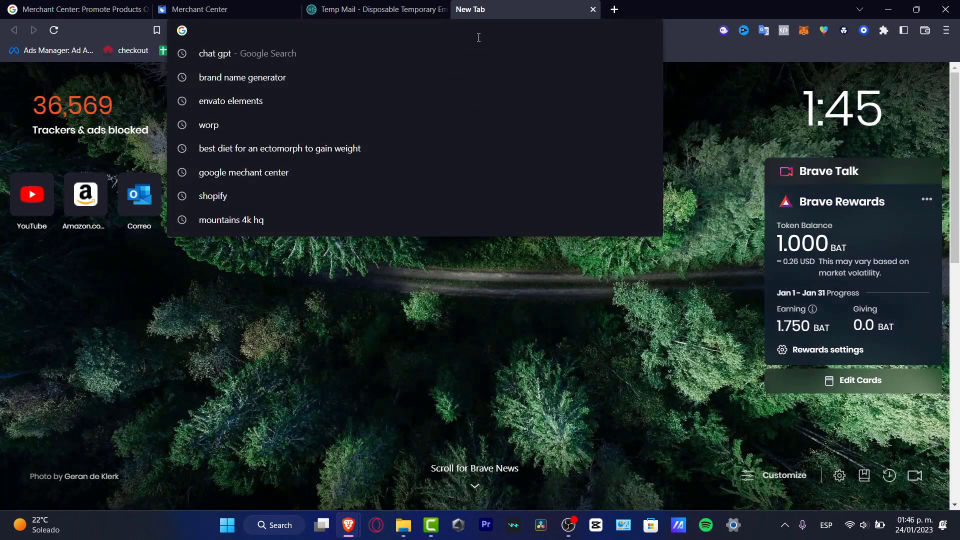
Search Google for 'grip for sale' in the new tab
{"action": "type", "text": "grip"}
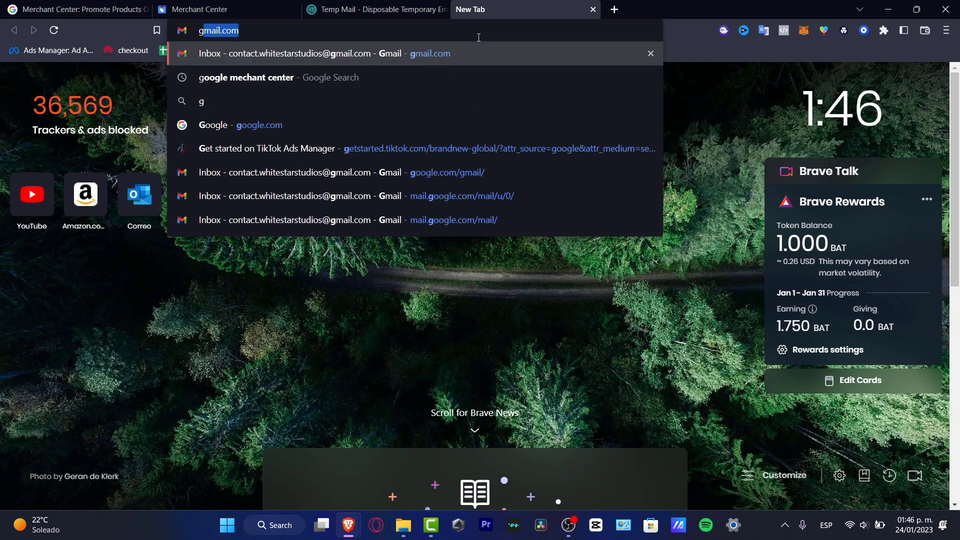
{"action": "type", "text": " for sale"}
{"action": "key", "text": "Return"}
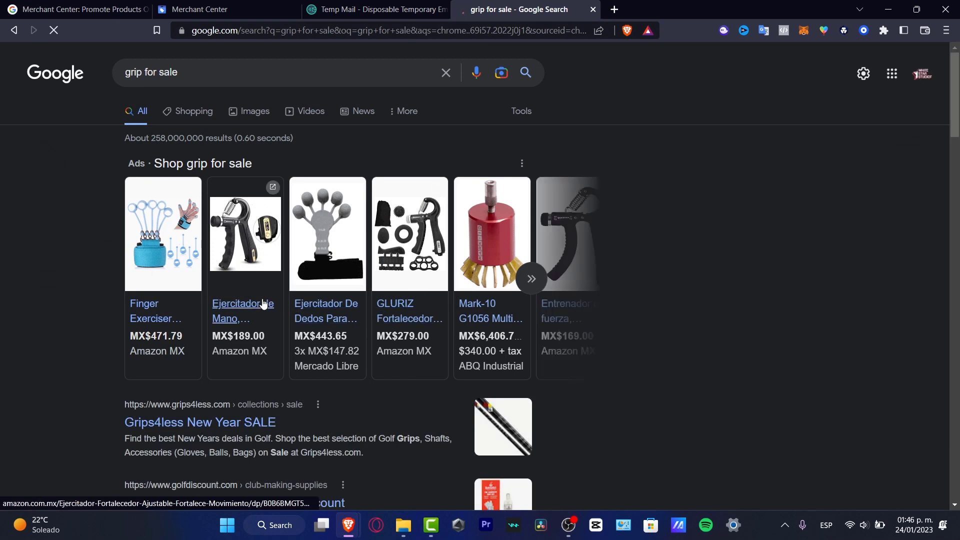
{"action": "mouse_move", "coordinate": [217, 310]}
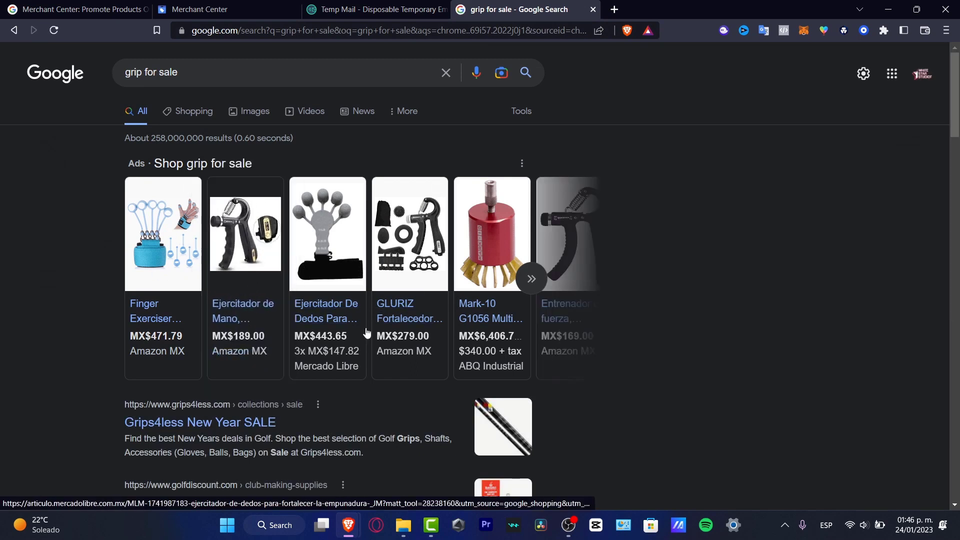
{"action": "scroll", "coordinate": [643, 357], "scroll_direction": "down", "scroll_amount": 3}
{"action": "scroll", "coordinate": [644, 356], "scroll_direction": "down", "scroll_amount": 15}
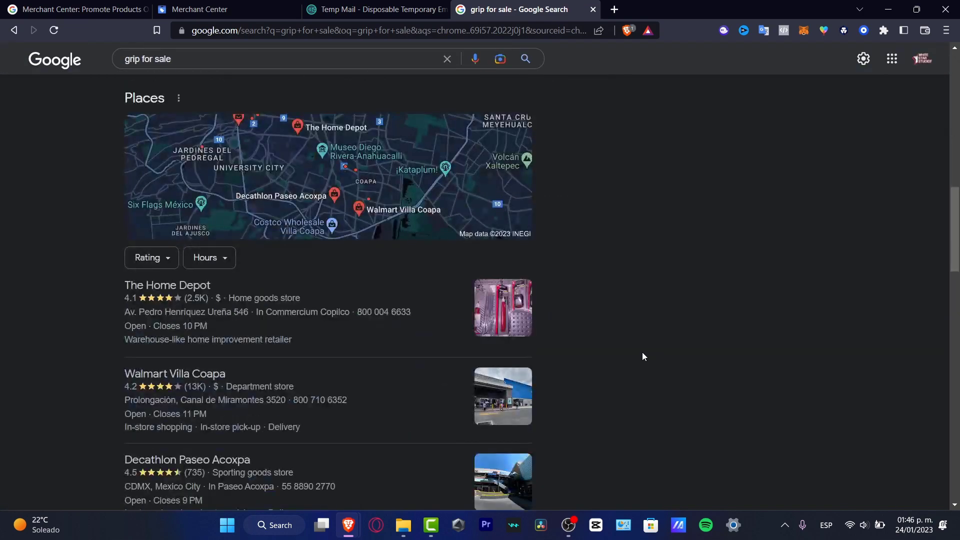
{"action": "scroll", "coordinate": [685, 400], "scroll_direction": "up", "scroll_amount": 20}
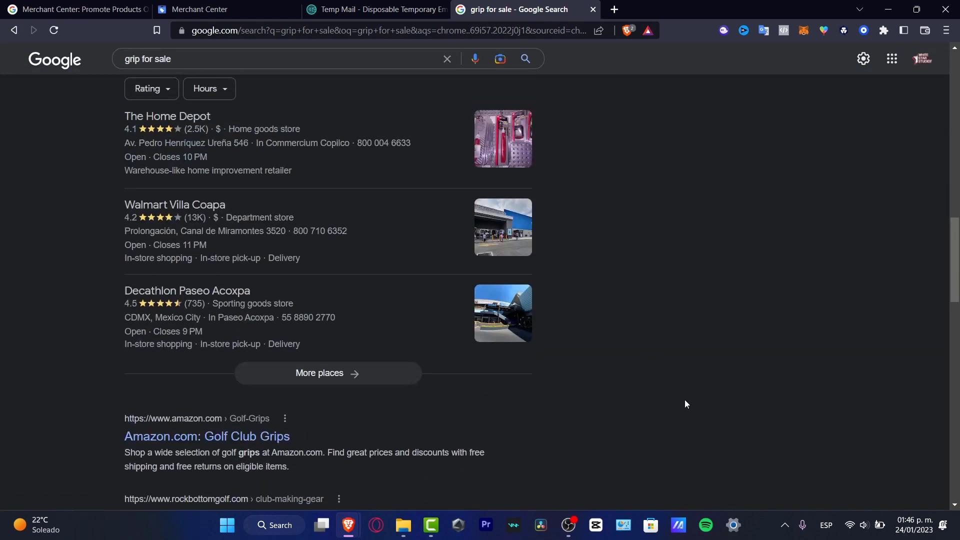
Expand the sponsored Shop grip for sale carousel and advance it to later products
{"action": "mouse_move", "coordinate": [381, 238]}
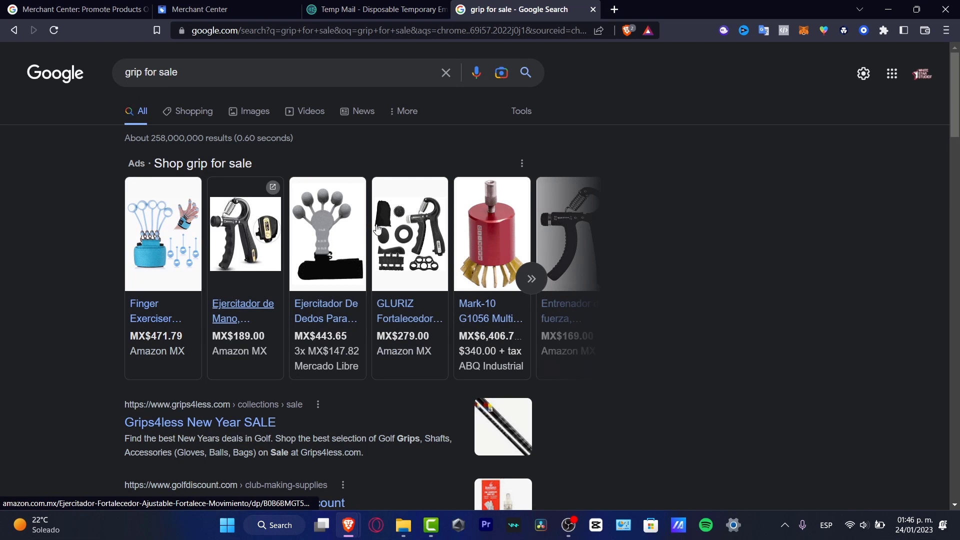
{"action": "mouse_move", "coordinate": [179, 271]}
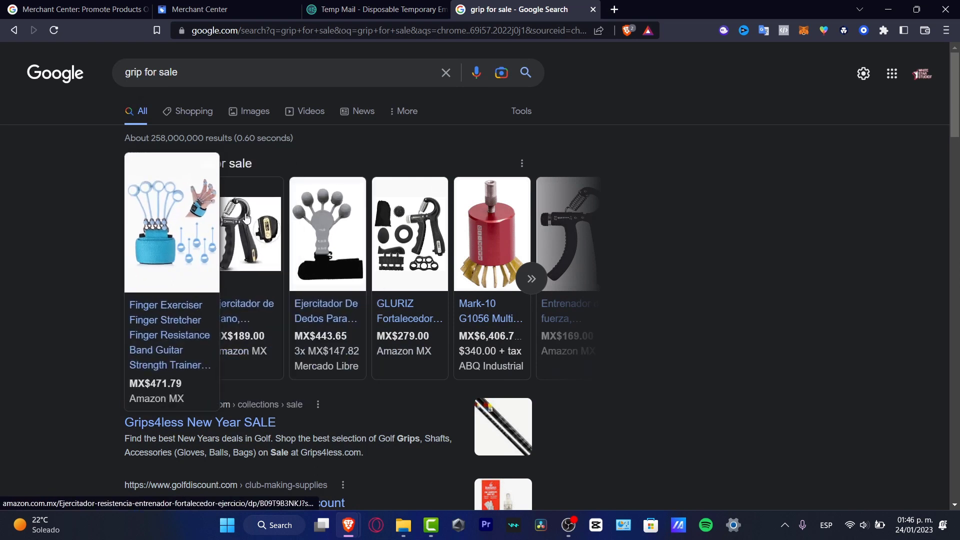
{"action": "mouse_move", "coordinate": [414, 254]}
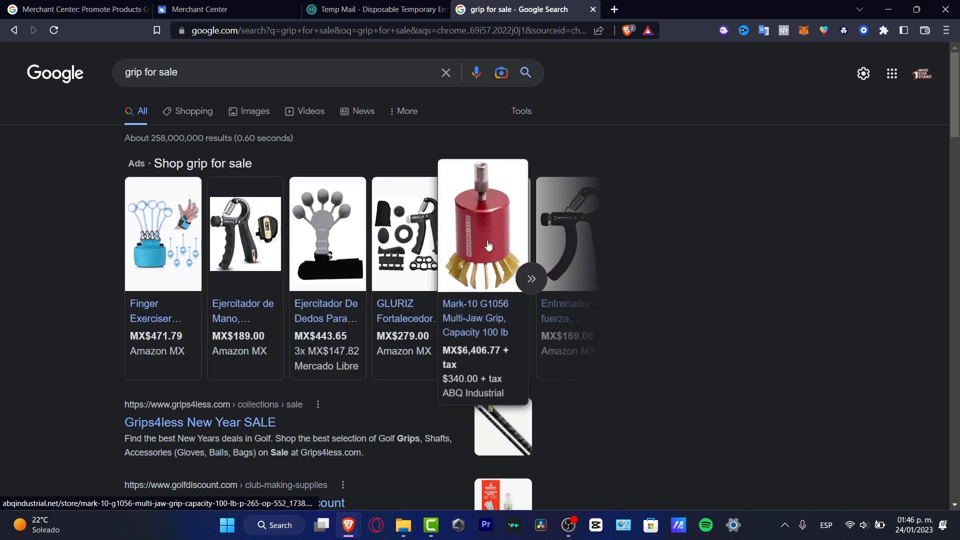
{"action": "left_click", "coordinate": [532, 279]}
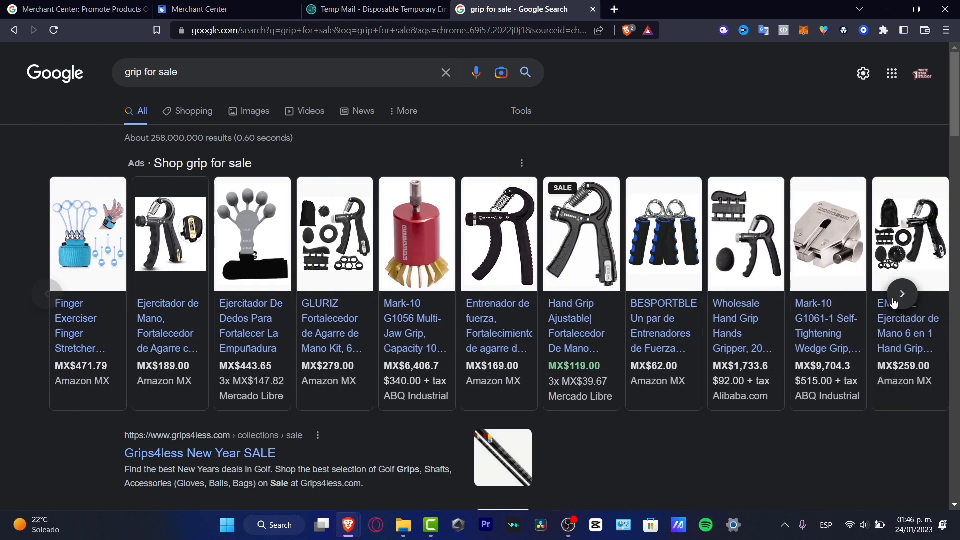
{"action": "left_click", "coordinate": [901, 298]}
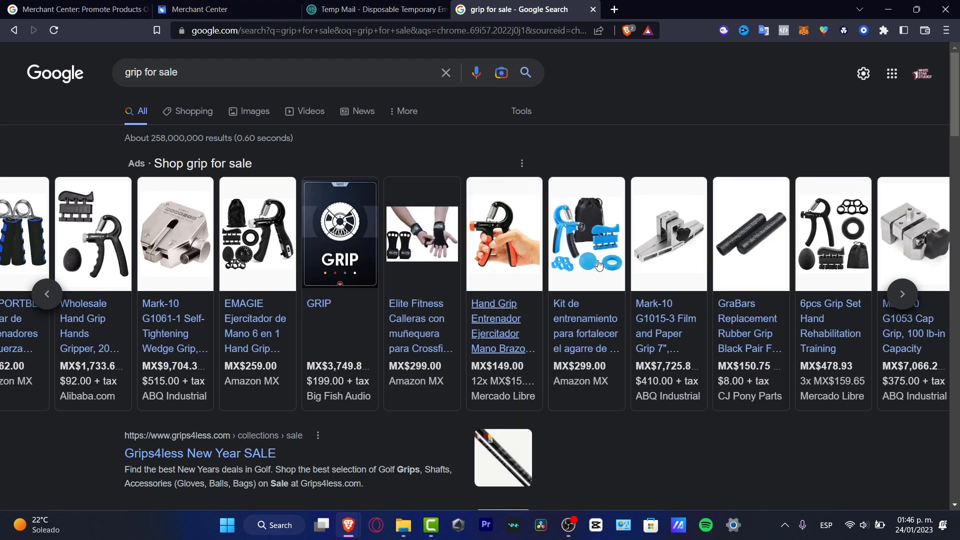
Close the search tab, review the Merchant Center requirements, and create the account
{"action": "left_click", "coordinate": [592, 10]}
{"action": "left_click", "coordinate": [216, 7]}
{"action": "scroll", "coordinate": [604, 298], "scroll_direction": "down", "scroll_amount": 3}
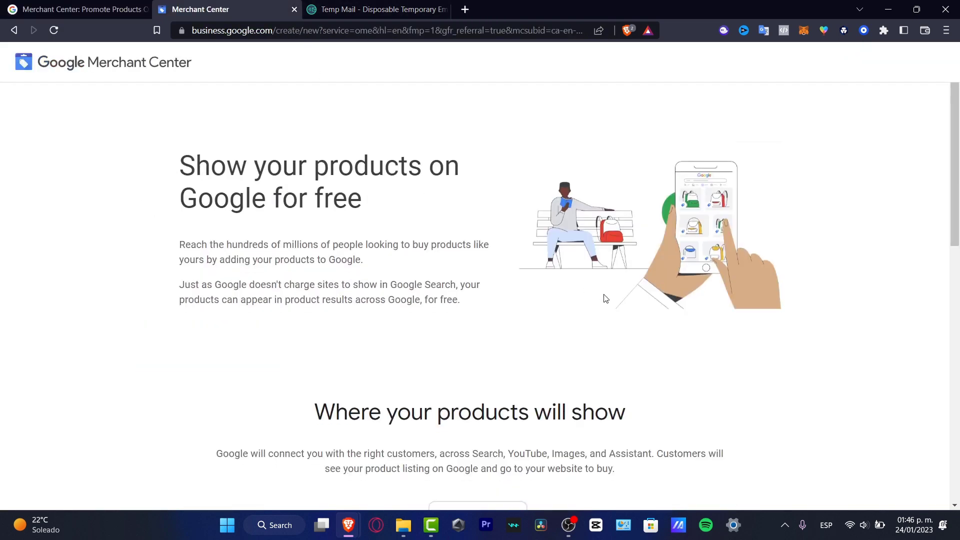
{"action": "scroll", "coordinate": [728, 250], "scroll_direction": "down", "scroll_amount": 3}
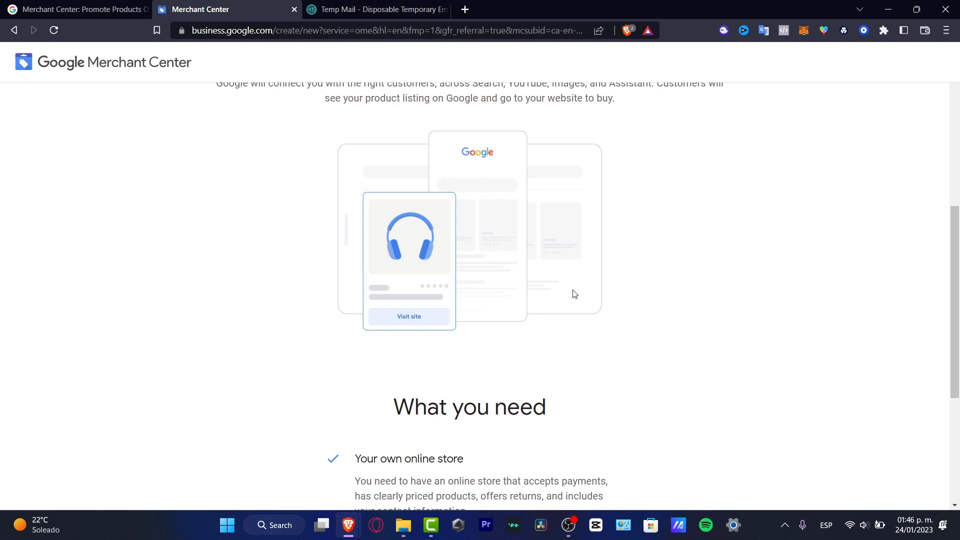
{"action": "scroll", "coordinate": [575, 295], "scroll_direction": "down", "scroll_amount": 4}
{"action": "scroll", "coordinate": [575, 295], "scroll_direction": "up", "scroll_amount": 4}
{"action": "scroll", "coordinate": [575, 296], "scroll_direction": "down", "scroll_amount": 1}
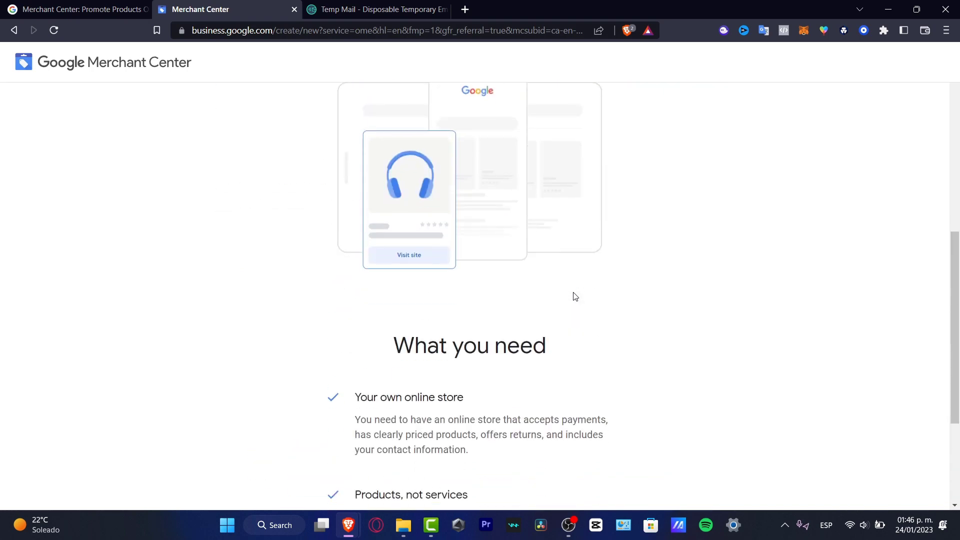
{"action": "scroll", "coordinate": [575, 296], "scroll_direction": "down", "scroll_amount": 3}
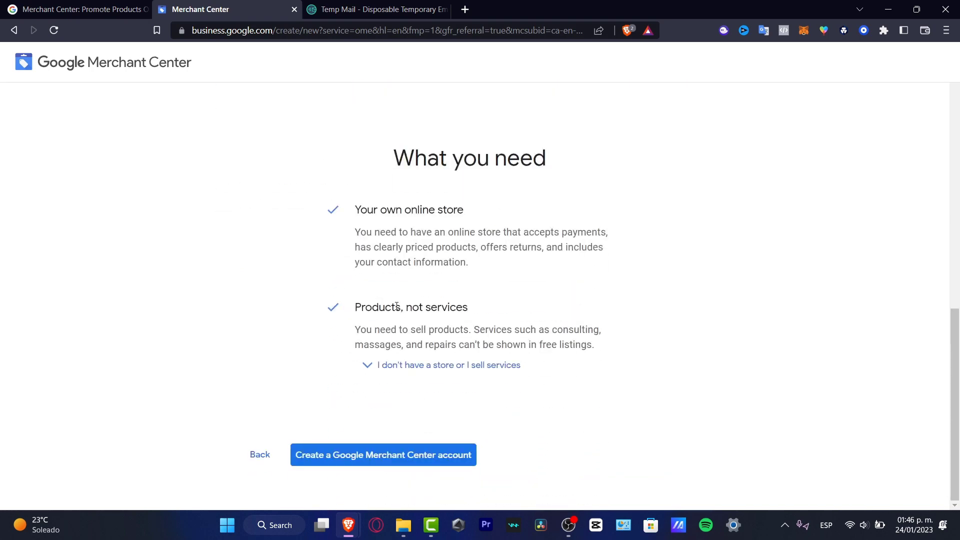
{"action": "left_click_drag", "start_coordinate": [397, 306], "coordinate": [513, 319]}
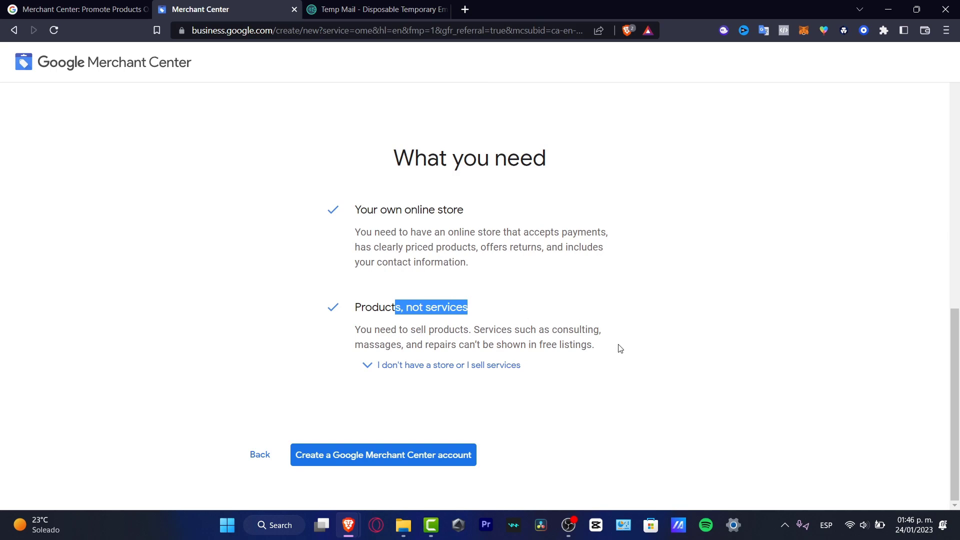
{"action": "scroll", "coordinate": [620, 349], "scroll_direction": "up", "scroll_amount": 4}
{"action": "scroll", "coordinate": [625, 356], "scroll_direction": "down", "scroll_amount": 4}
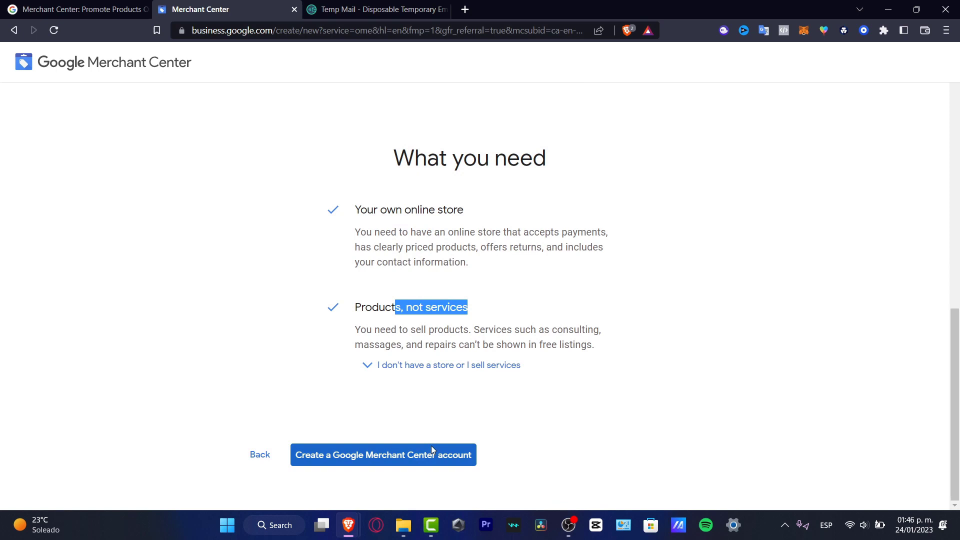
{"action": "left_click", "coordinate": [406, 460]}
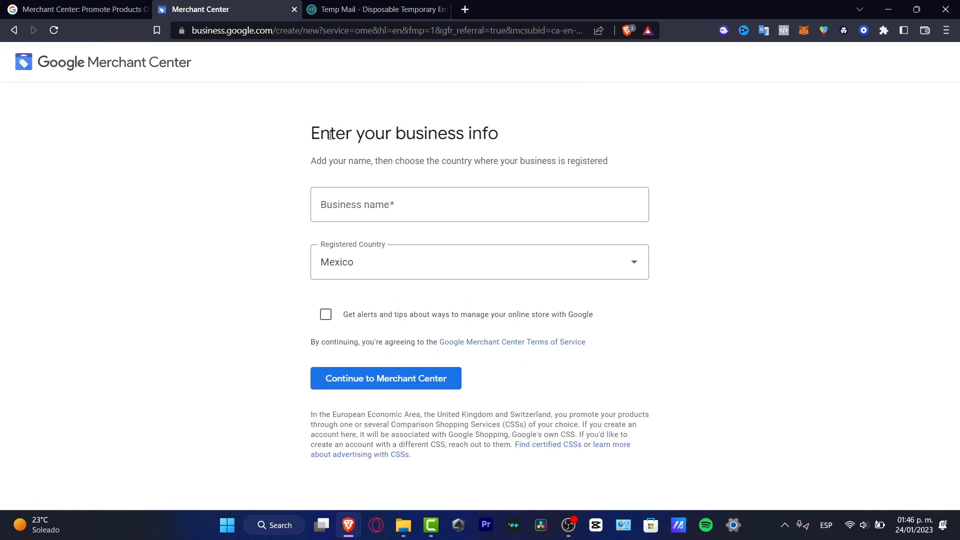
Enter 'whitestar' as the business name, keeping Mexico as the registered country
{"action": "left_click_drag", "start_coordinate": [322, 135], "coordinate": [516, 146]}
{"action": "left_click", "coordinate": [440, 206]}
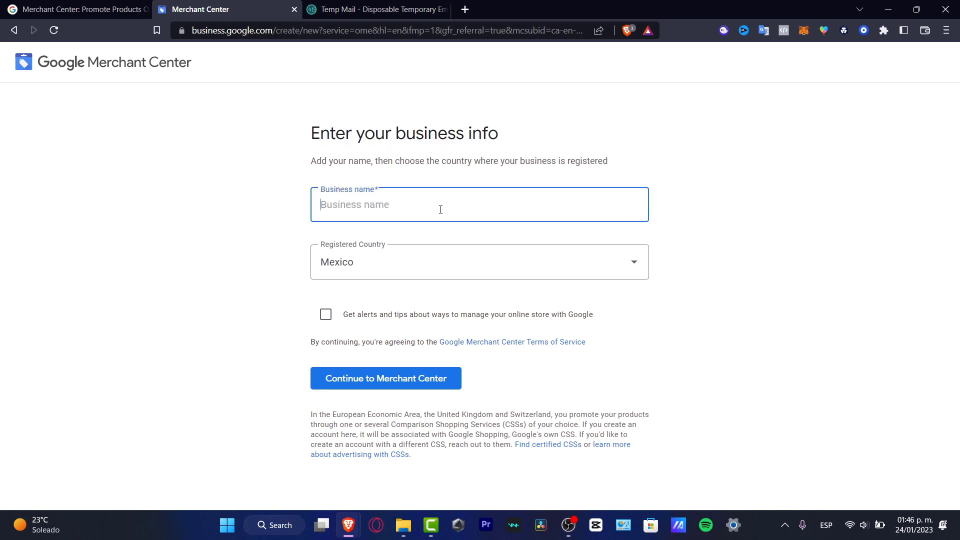
{"action": "type", "text": "whitestar"}
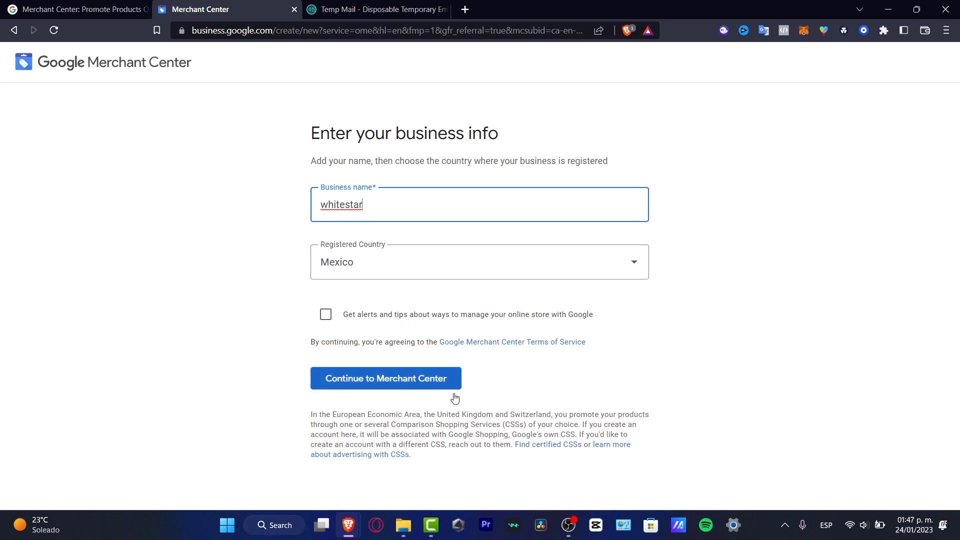
Submit the business info and proceed to the remaining setup steps, including website verification
{"action": "left_click", "coordinate": [425, 382]}
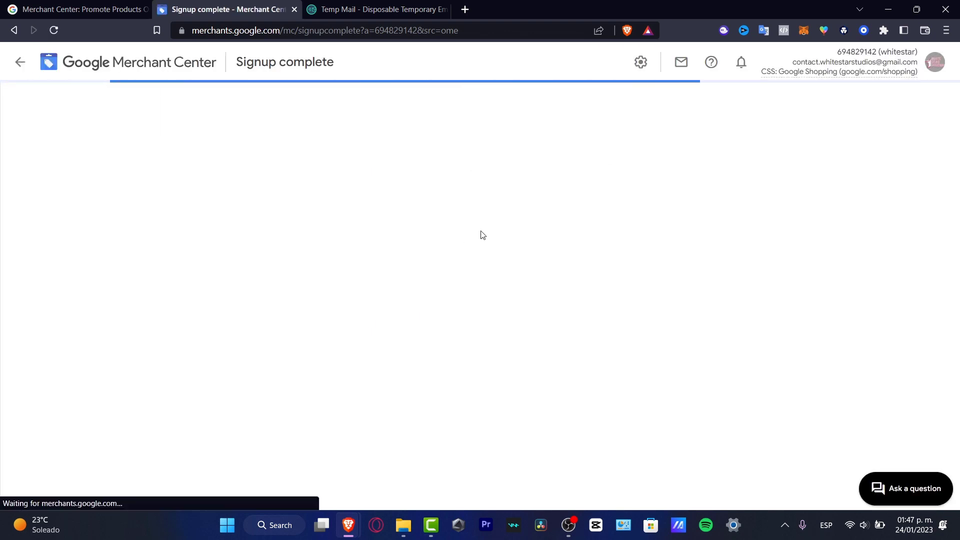
{"action": "left_click_drag", "start_coordinate": [316, 121], "coordinate": [686, 116]}
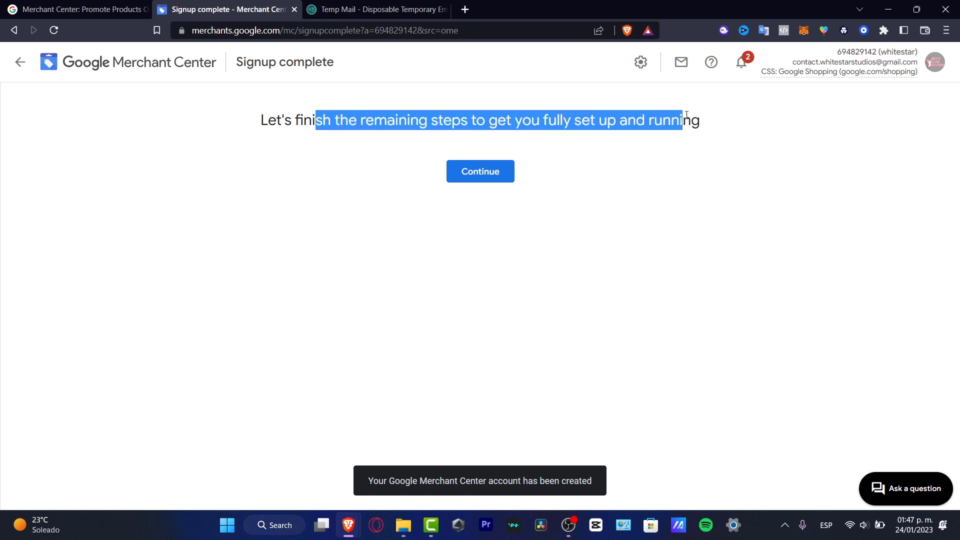
{"action": "left_click", "coordinate": [496, 177]}
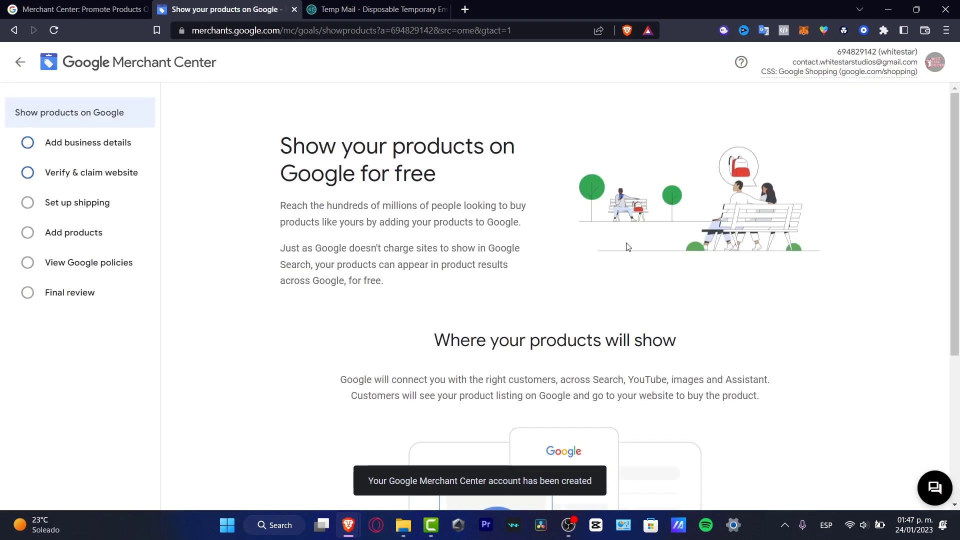
{"action": "scroll", "coordinate": [627, 246], "scroll_direction": "down", "scroll_amount": 5}
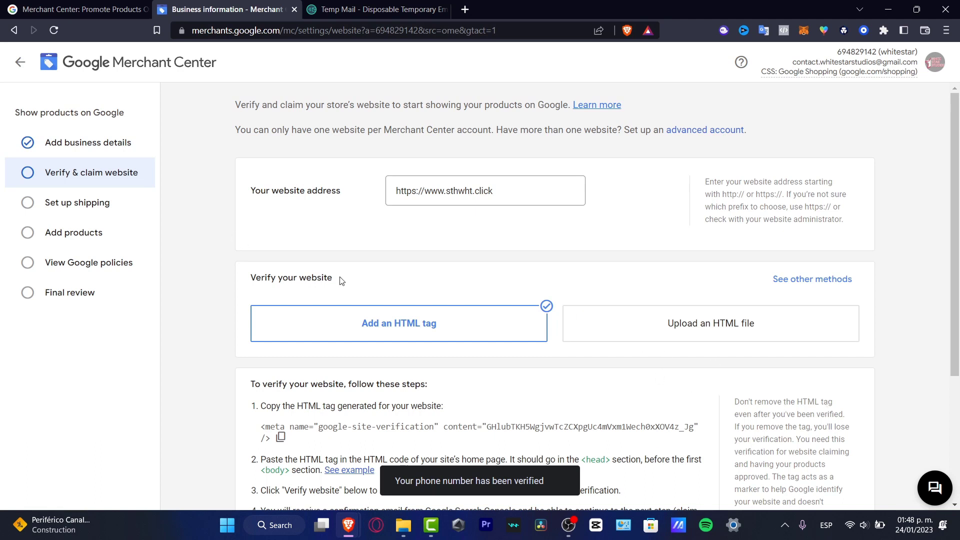
{"action": "left_click_drag", "start_coordinate": [341, 280], "coordinate": [260, 278]}
{"action": "scroll", "coordinate": [650, 247], "scroll_direction": "down", "scroll_amount": 4}
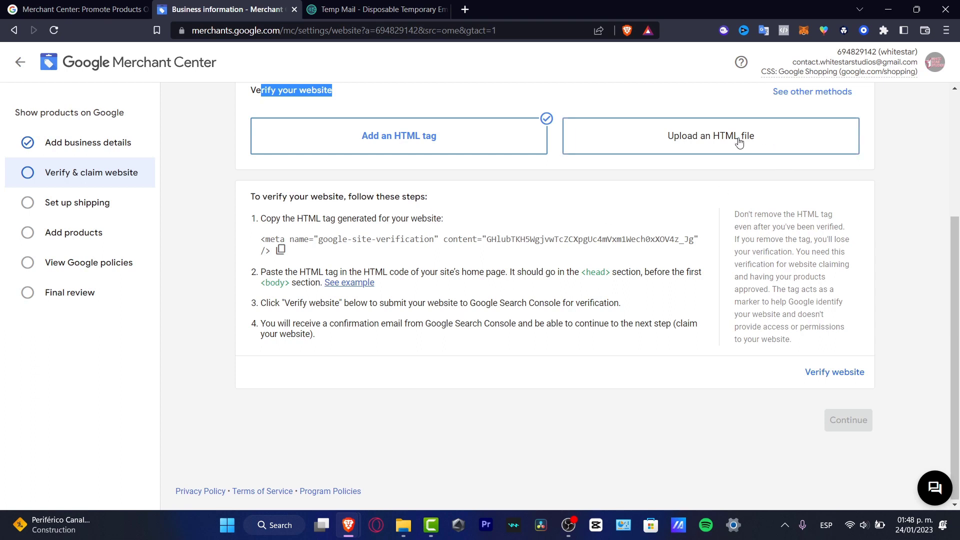
Choose HTML-file verification, save googleab26dd163585ae75.html, and open the store site in a new tab
{"action": "left_click", "coordinate": [694, 145]}
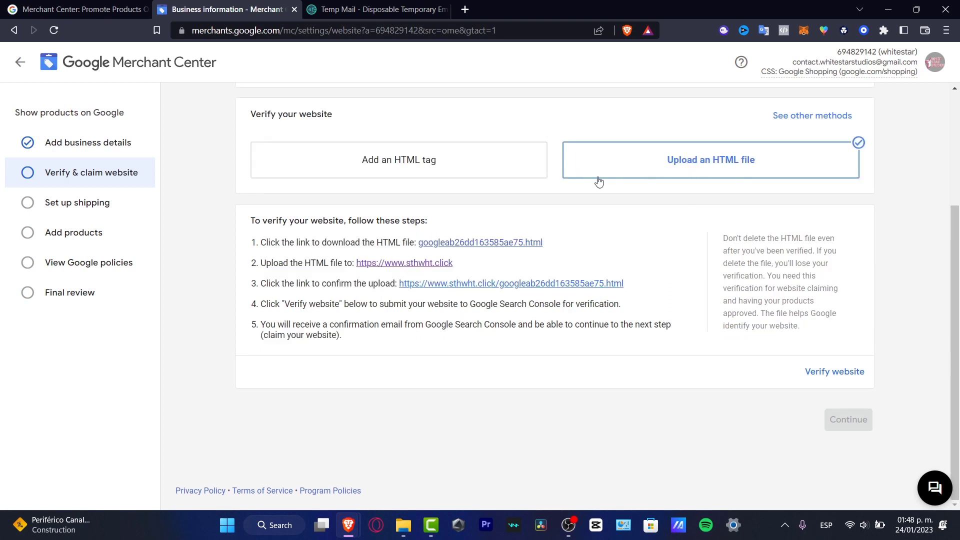
{"action": "left_click_drag", "start_coordinate": [296, 244], "coordinate": [410, 243]}
{"action": "left_click_drag", "start_coordinate": [273, 264], "coordinate": [346, 263]}
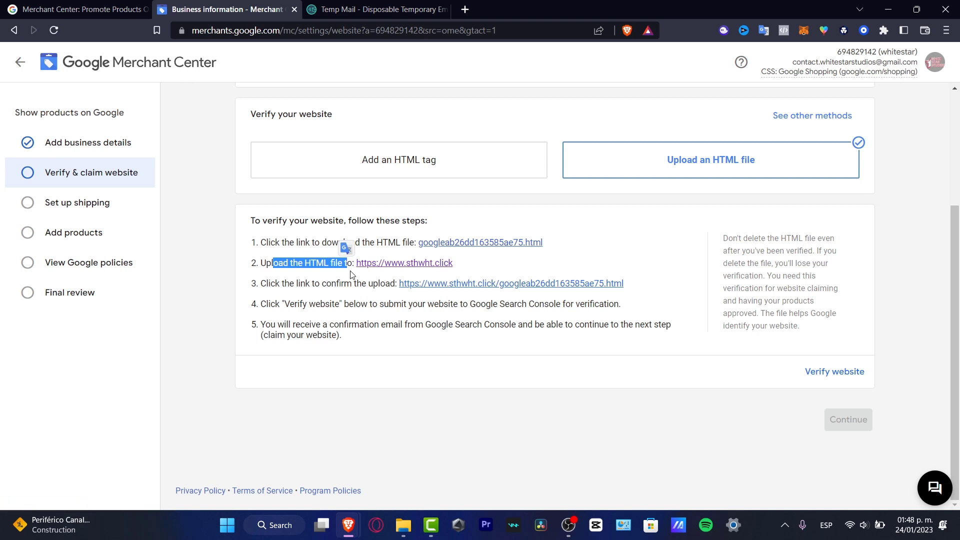
{"action": "left_click_drag", "start_coordinate": [280, 286], "coordinate": [394, 285]}
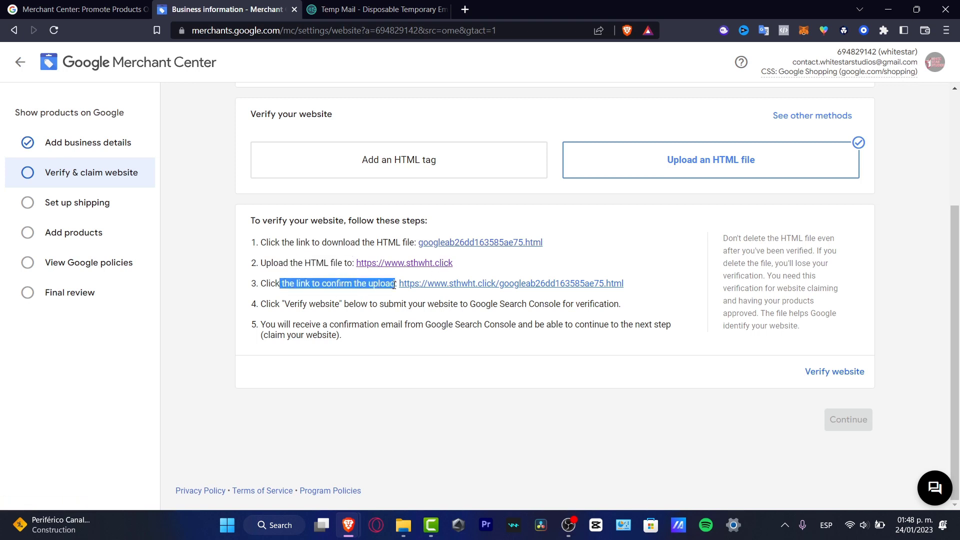
{"action": "left_click", "coordinate": [511, 250]}
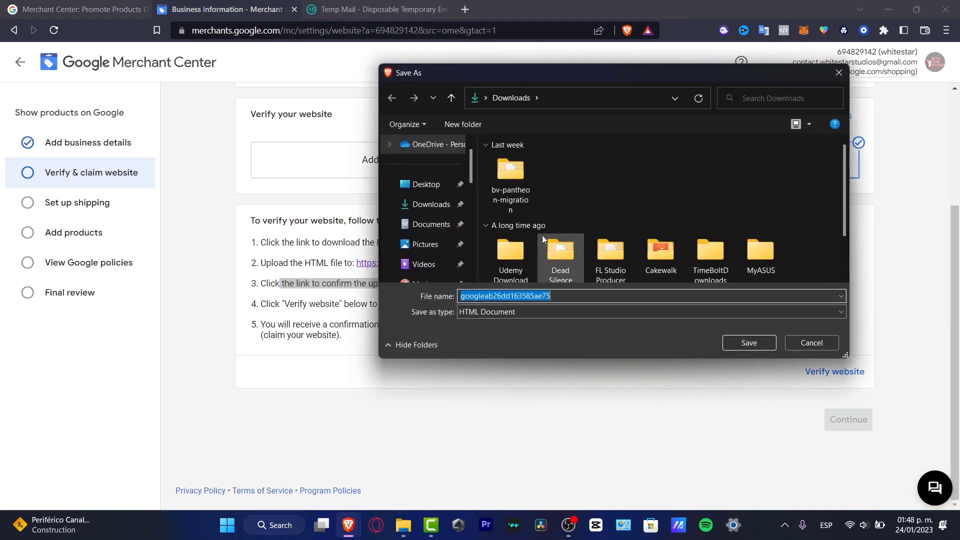
{"action": "left_click", "coordinate": [751, 342]}
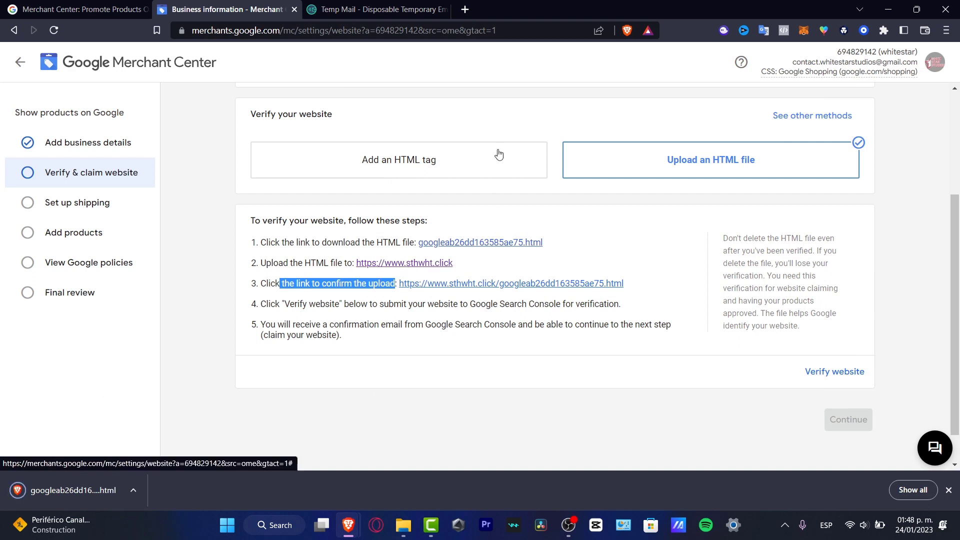
{"action": "right_click", "coordinate": [444, 264]}
{"action": "left_click", "coordinate": [488, 278]}
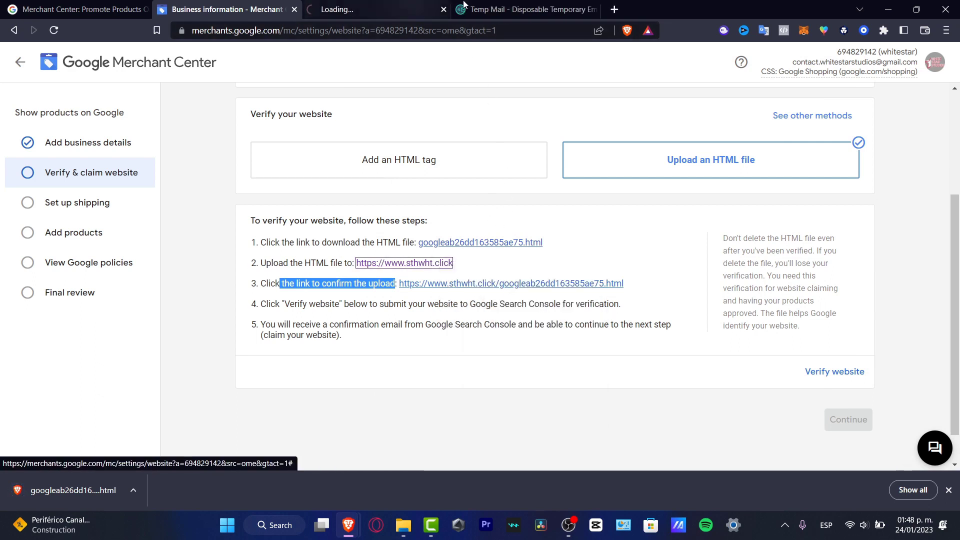
Switch to the store website tab and look over its homepage
{"action": "left_click", "coordinate": [520, 4]}
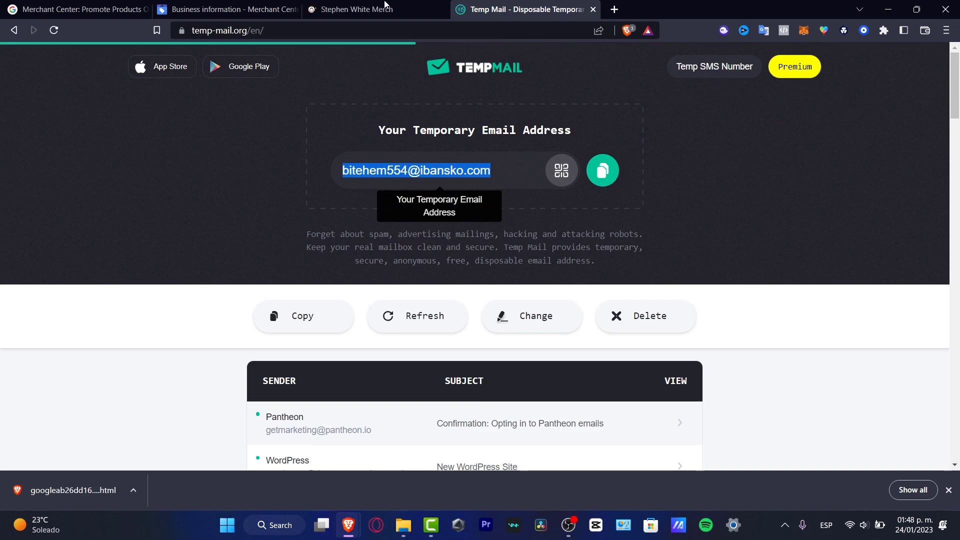
{"action": "key", "text": "ctrl+shift+Tab"}
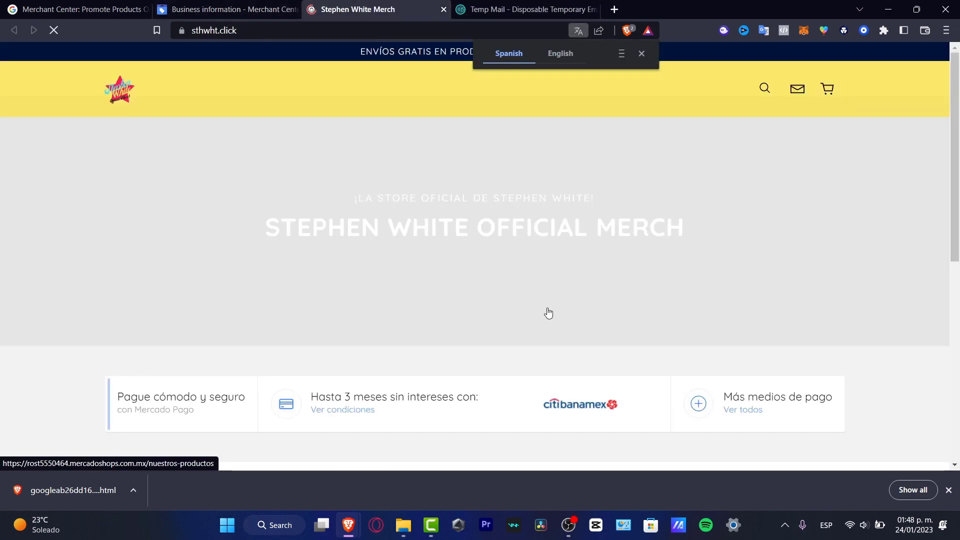
{"action": "scroll", "coordinate": [550, 315], "scroll_direction": "down", "scroll_amount": 8}
{"action": "scroll", "coordinate": [554, 316], "scroll_direction": "up", "scroll_amount": 5}
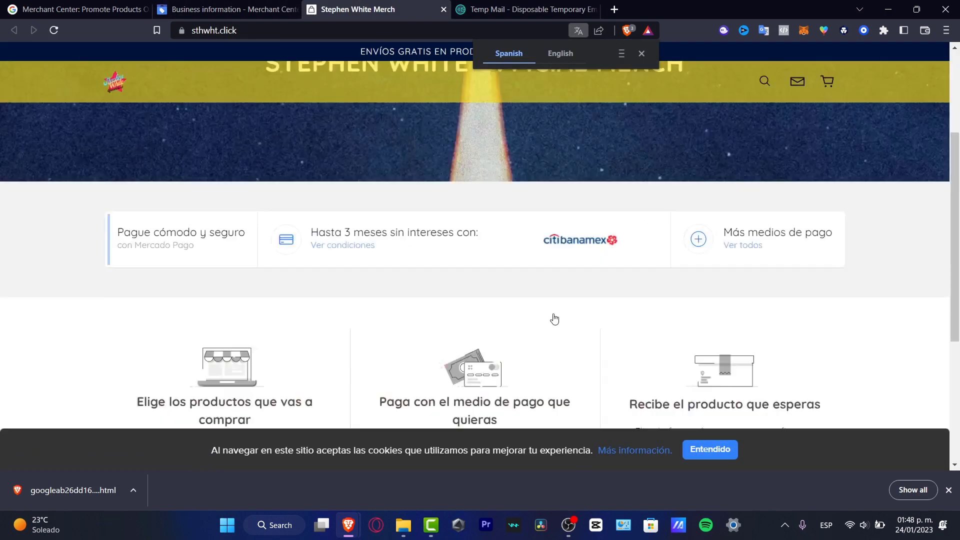
{"action": "scroll", "coordinate": [554, 319], "scroll_direction": "up", "scroll_amount": 3}
Return to Merchant Center and open the shipping setup step for Mexico
{"action": "left_click", "coordinate": [200, 9]}
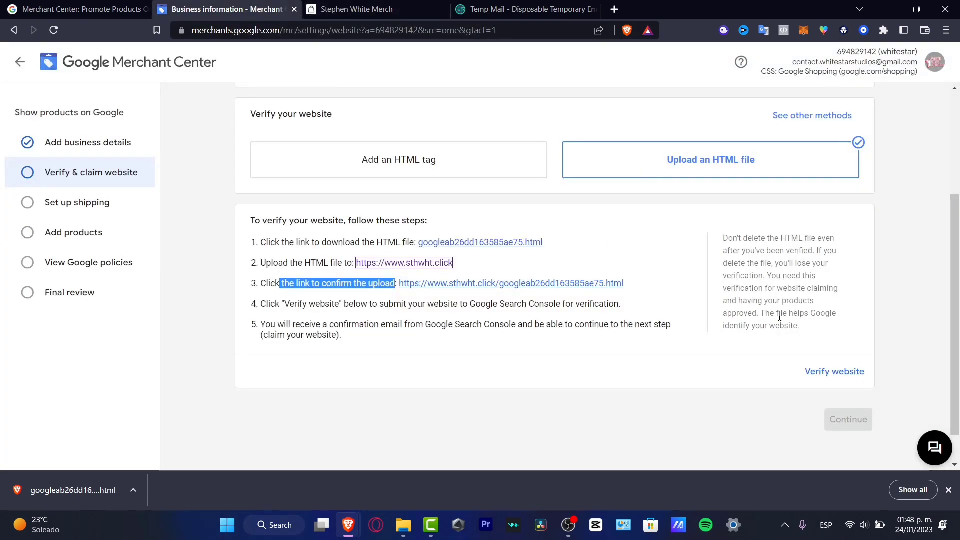
{"action": "scroll", "coordinate": [873, 391], "scroll_direction": "down", "scroll_amount": 1}
{"action": "scroll", "coordinate": [874, 391], "scroll_direction": "up", "scroll_amount": 3}
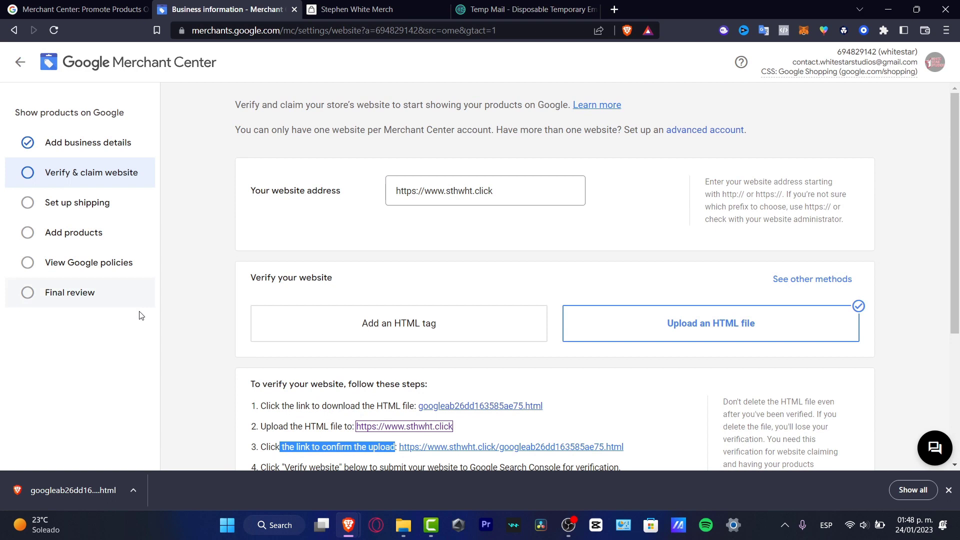
{"action": "left_click", "coordinate": [93, 215]}
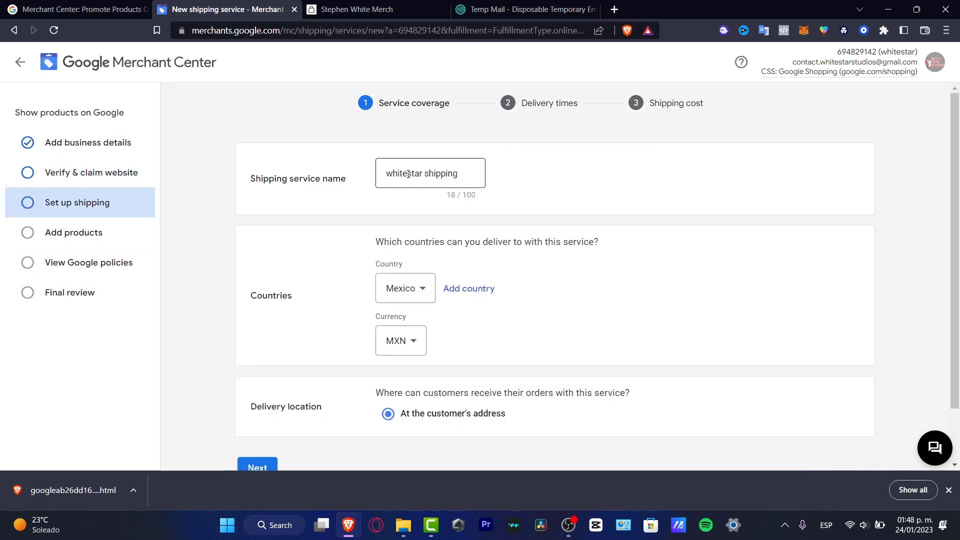
Advance to Delivery times, check the cutoff time list without choosing, then open Final review
{"action": "scroll", "coordinate": [590, 222], "scroll_direction": "down", "scroll_amount": 2}
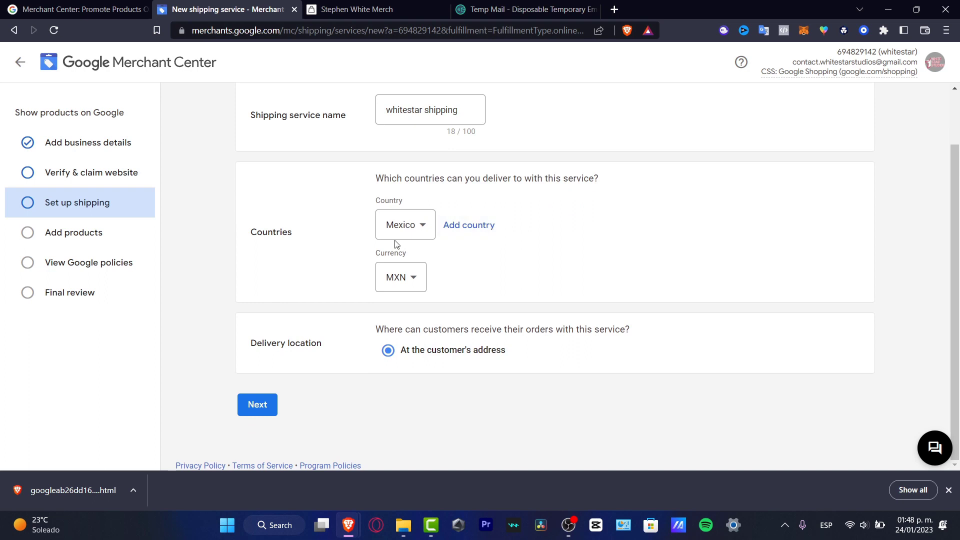
{"action": "left_click", "coordinate": [255, 405]}
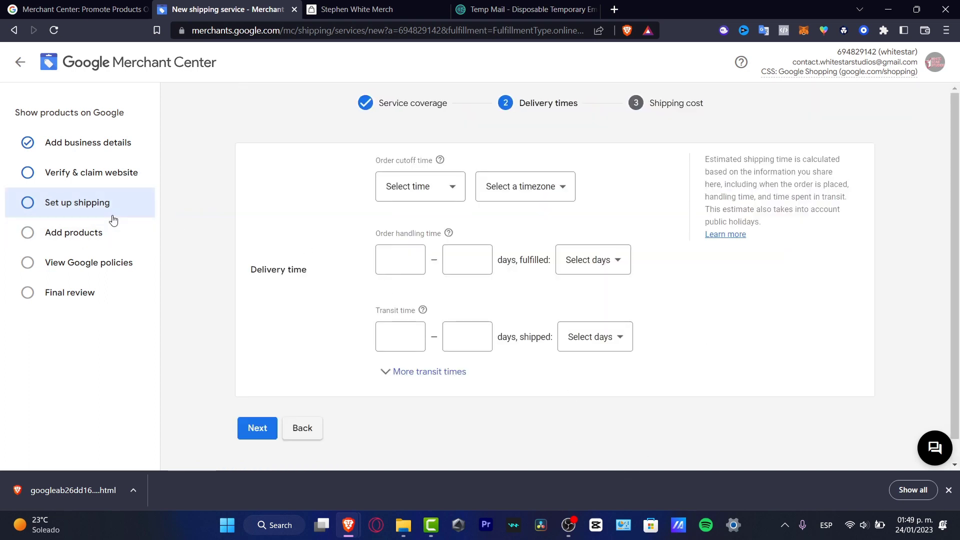
{"action": "left_click", "coordinate": [425, 201]}
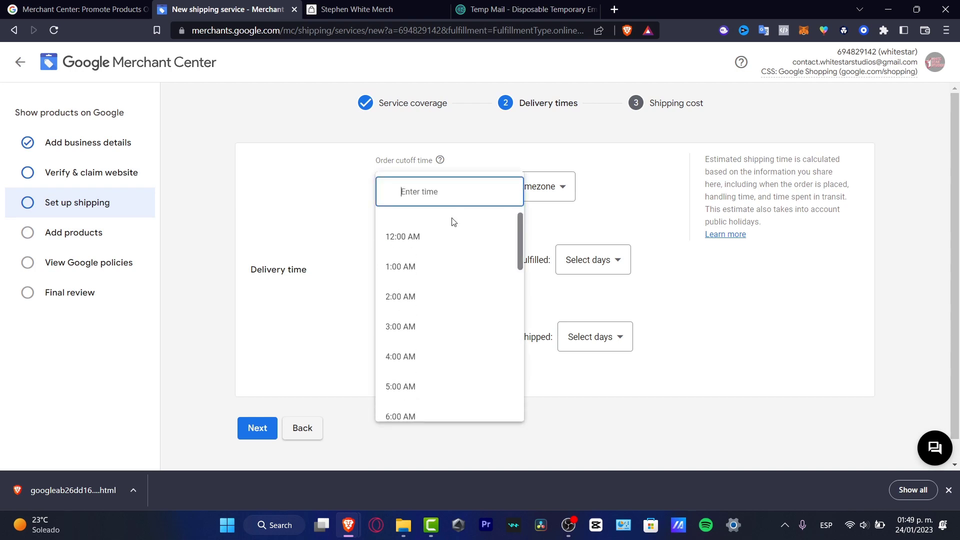
{"action": "left_click", "coordinate": [634, 189]}
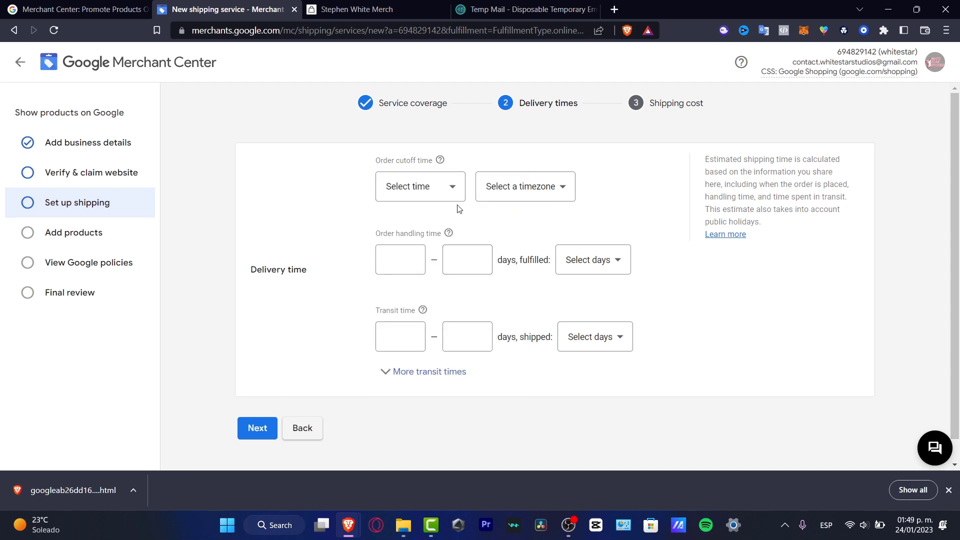
{"action": "left_click", "coordinate": [71, 293]}
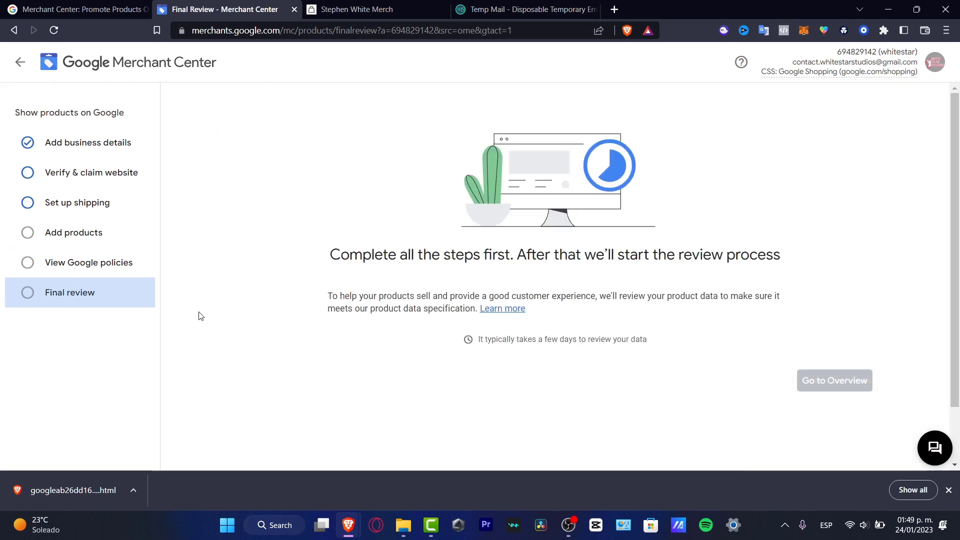
Open the Add products step to see the website, single, and bulk product options
{"action": "left_click", "coordinate": [95, 236]}
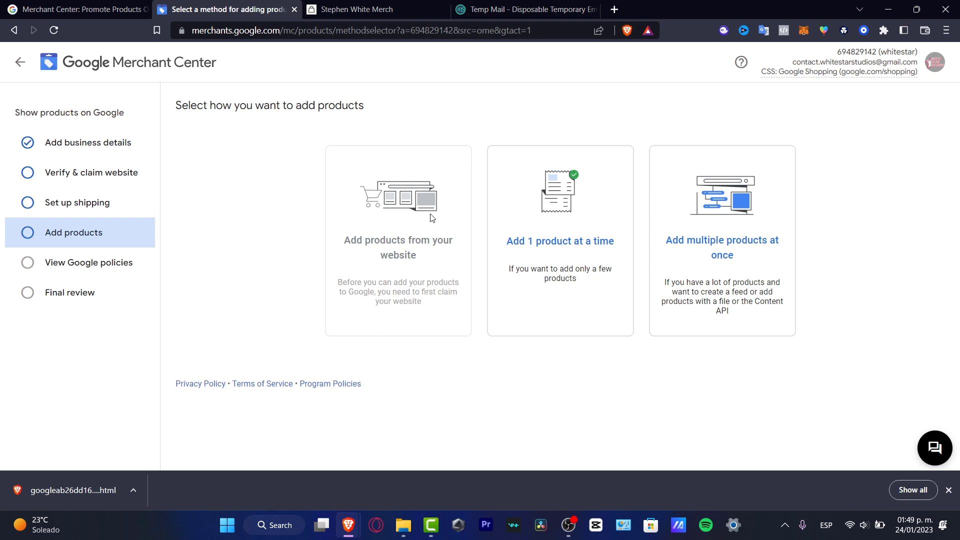
Page through the Google policies cards to mark them viewed, then start the final review
{"action": "left_click", "coordinate": [85, 263]}
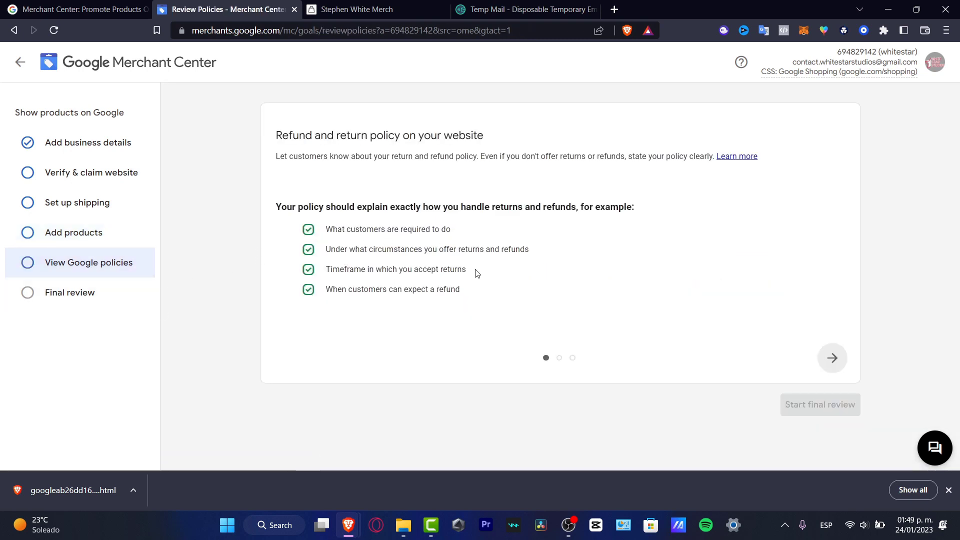
{"action": "left_click", "coordinate": [833, 358]}
{"action": "left_click", "coordinate": [835, 361]}
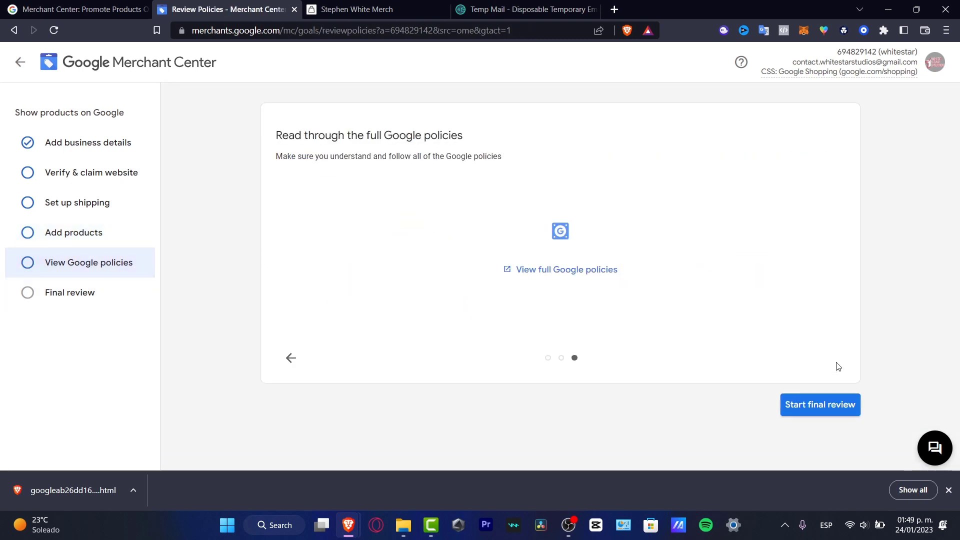
{"action": "left_click", "coordinate": [836, 413]}
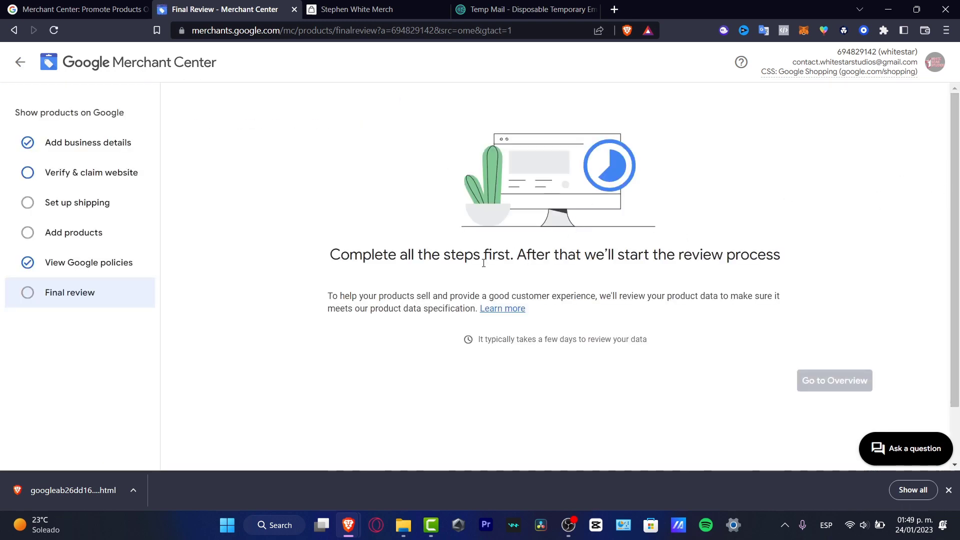
Revisit the Add products and shipping steps, then reopen Business details
{"action": "left_click_drag", "start_coordinate": [465, 255], "coordinate": [803, 262]}
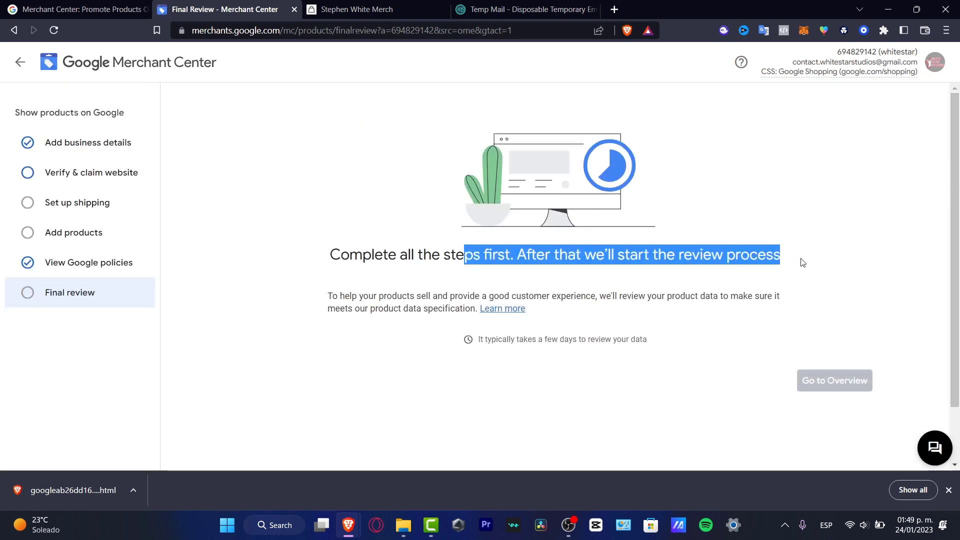
{"action": "left_click", "coordinate": [821, 300]}
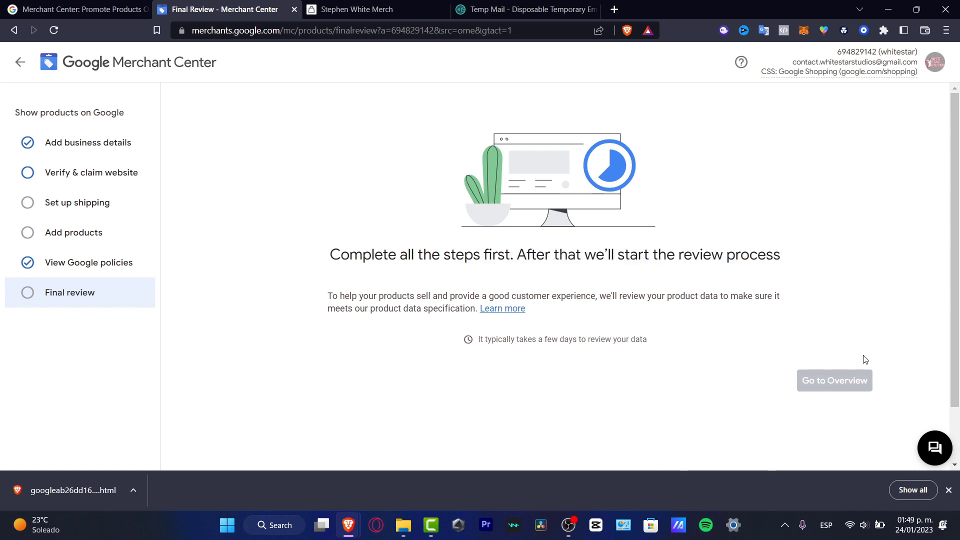
{"action": "left_click", "coordinate": [85, 239]}
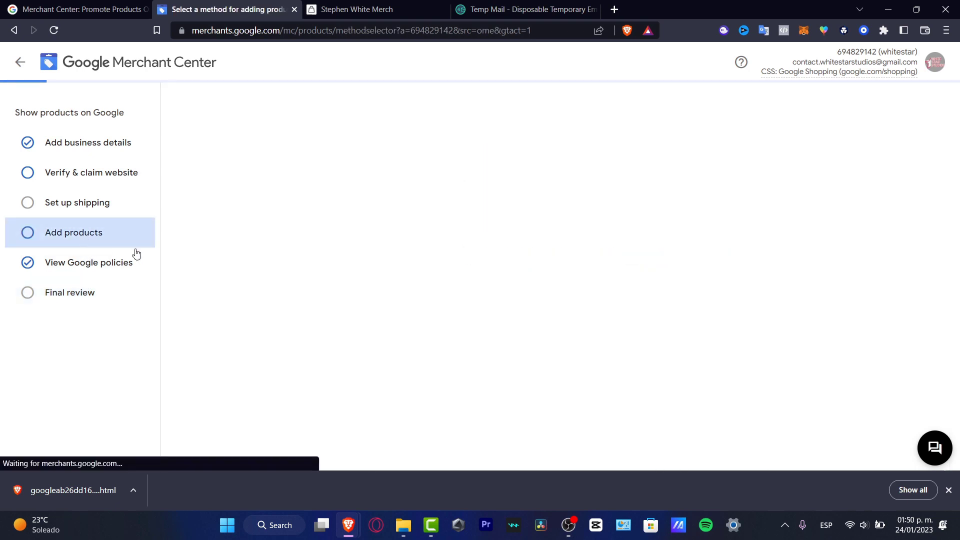
{"action": "left_click", "coordinate": [98, 203]}
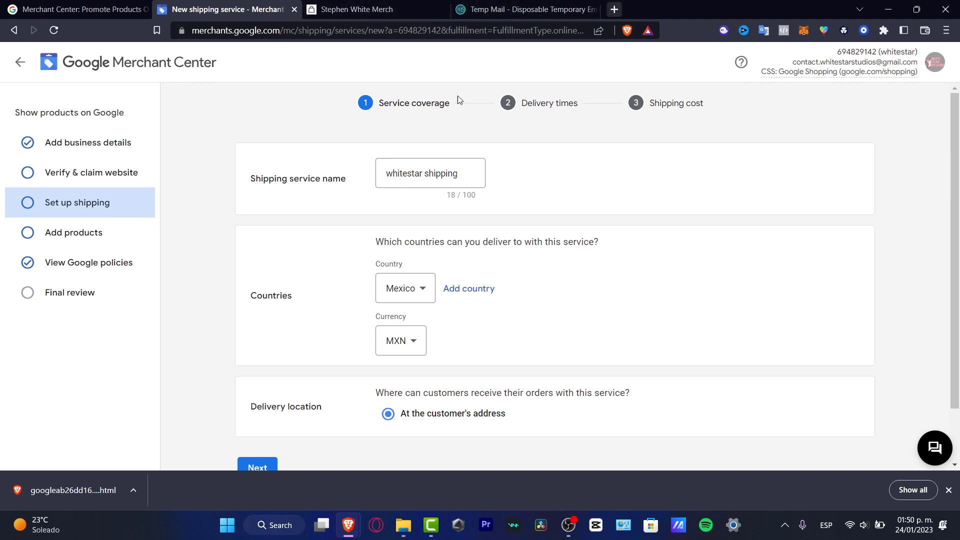
{"action": "left_click_drag", "start_coordinate": [102, 140], "coordinate": [98, 143]}
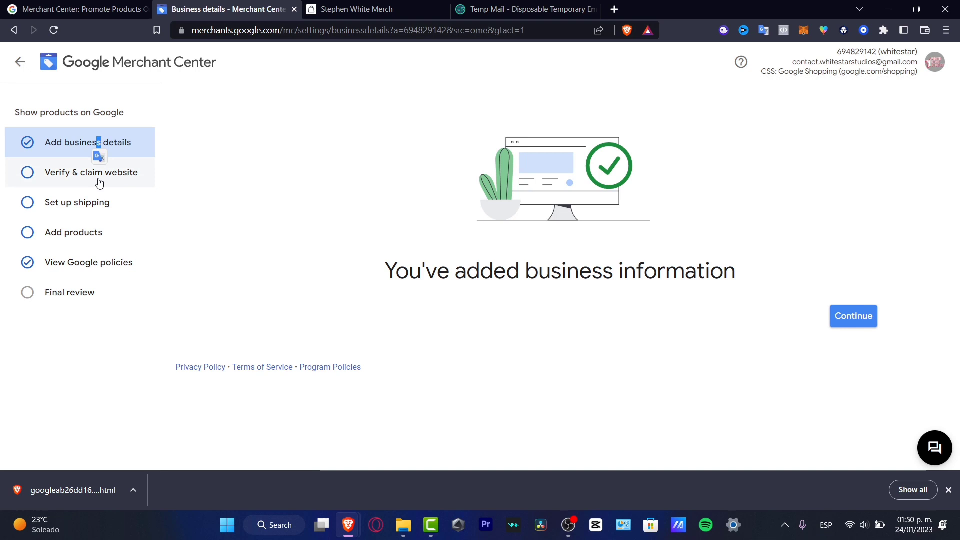
Continue to Verify & claim website, review its steps, then leave via the sidebar
{"action": "left_click", "coordinate": [848, 318]}
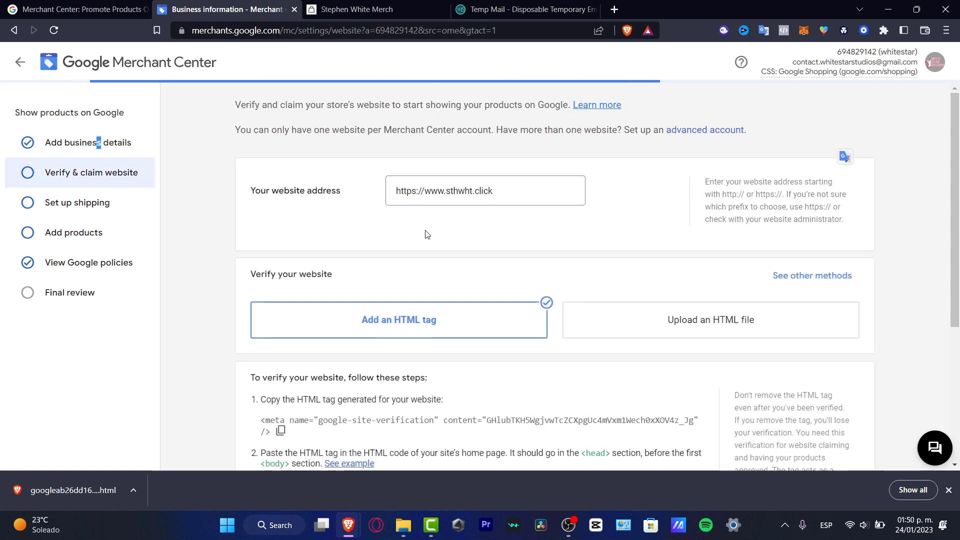
{"action": "left_click", "coordinate": [527, 193]}
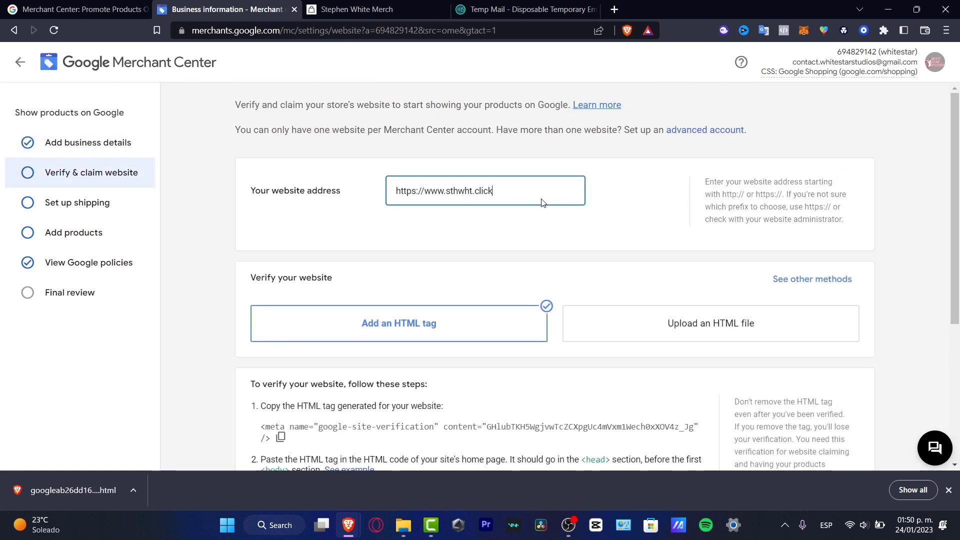
{"action": "left_click_drag", "start_coordinate": [759, 215], "coordinate": [844, 220]}
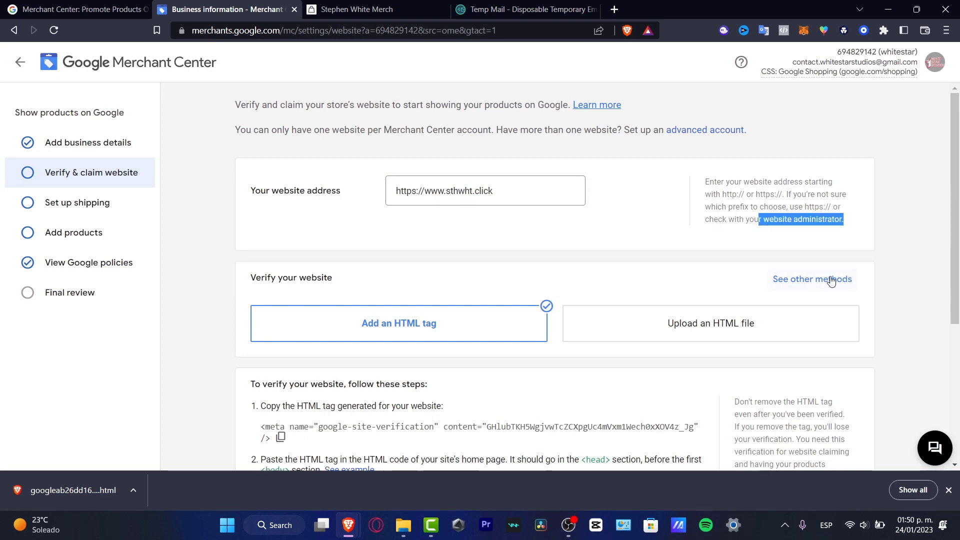
{"action": "scroll", "coordinate": [855, 294], "scroll_direction": "down", "scroll_amount": 4}
{"action": "scroll", "coordinate": [856, 295], "scroll_direction": "down", "scroll_amount": 1}
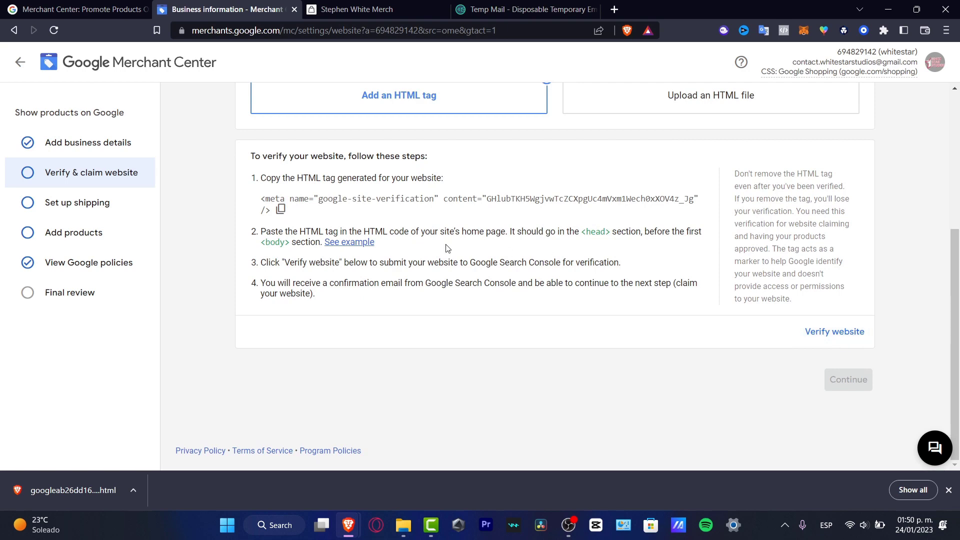
{"action": "left_click", "coordinate": [98, 212]}
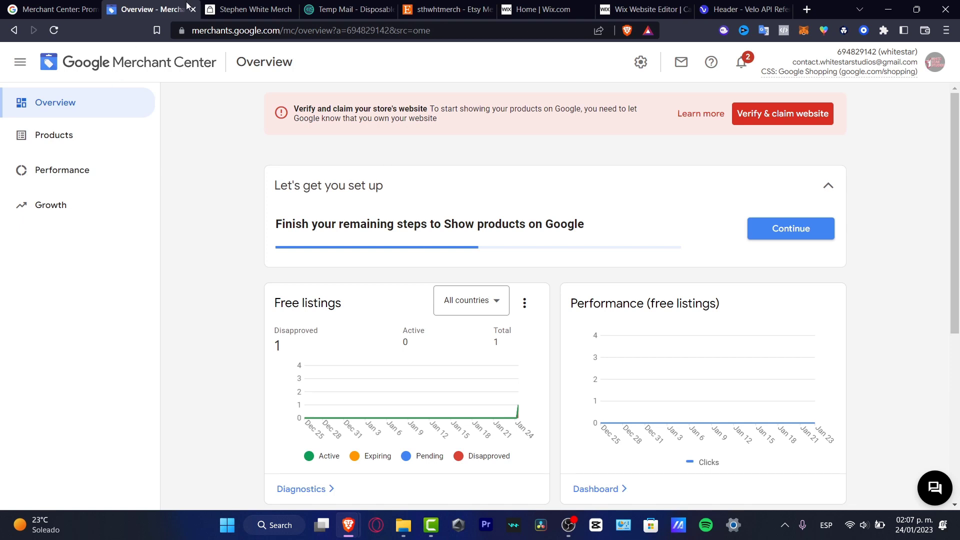
Skim the Overview, then open Suggestions showing the Google Analytics auto-tagging and email recommendations tips
{"action": "scroll", "coordinate": [883, 190], "scroll_direction": "down", "scroll_amount": 4}
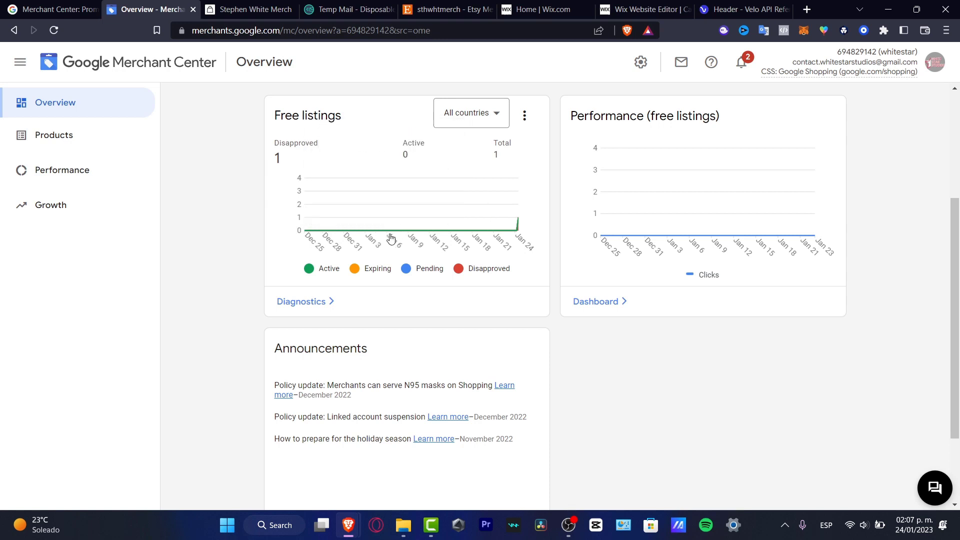
{"action": "scroll", "coordinate": [757, 315], "scroll_direction": "up", "scroll_amount": 4}
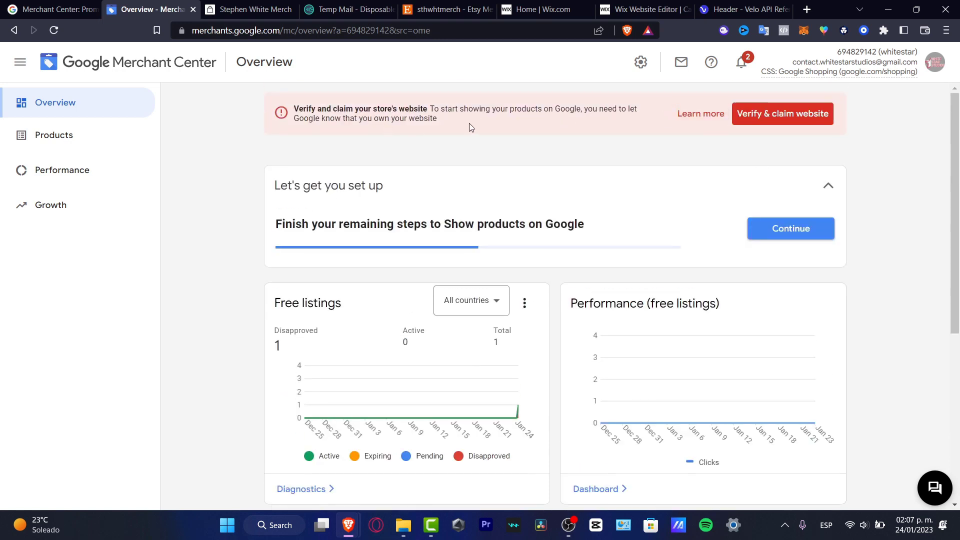
{"action": "left_click", "coordinate": [743, 68]}
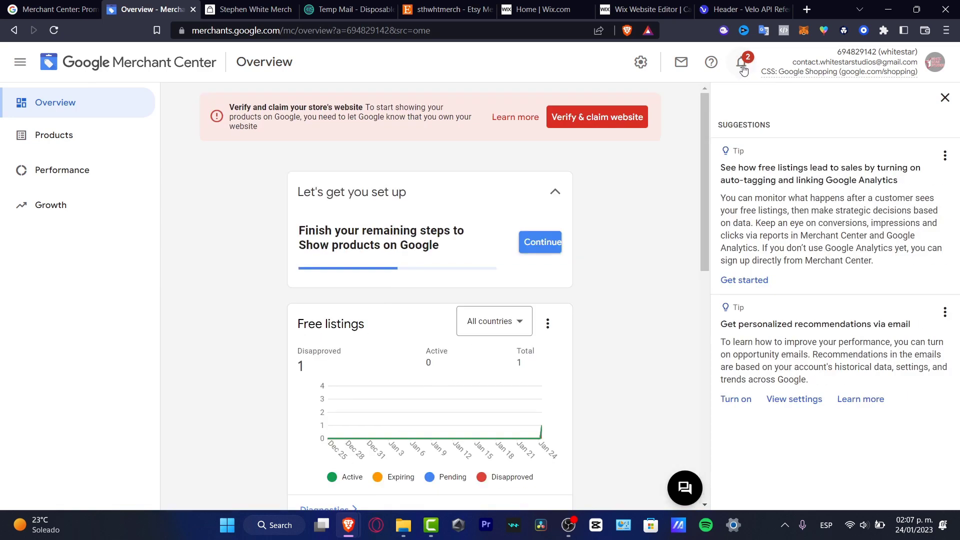
Close Suggestions and view Products > Diagnostics limited to the last 2 days
{"action": "left_click", "coordinate": [945, 98]}
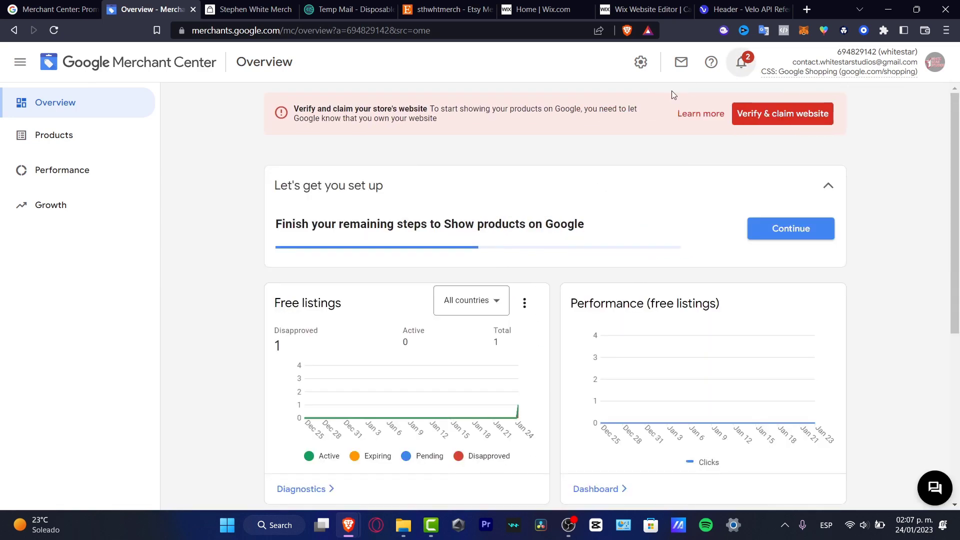
{"action": "left_click", "coordinate": [74, 145]}
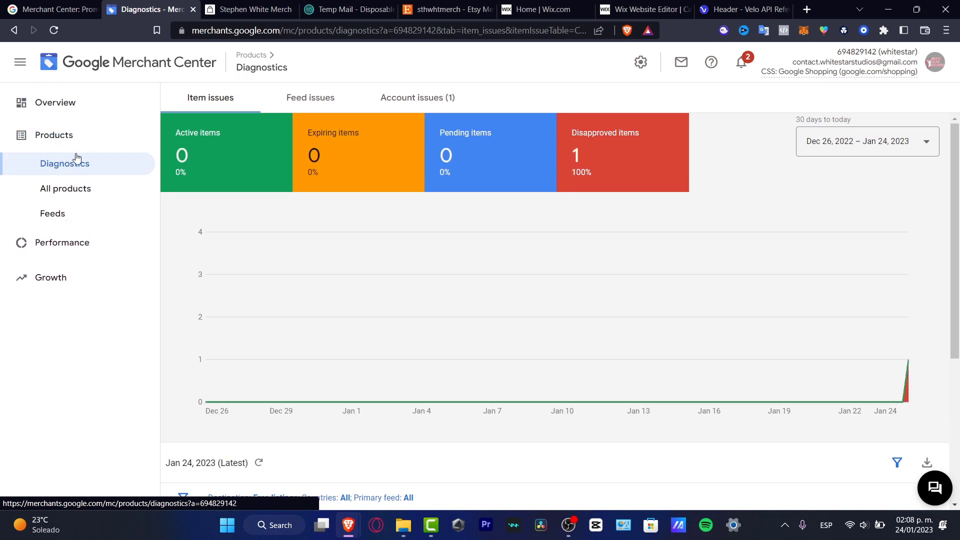
{"action": "mouse_move", "coordinate": [240, 321]}
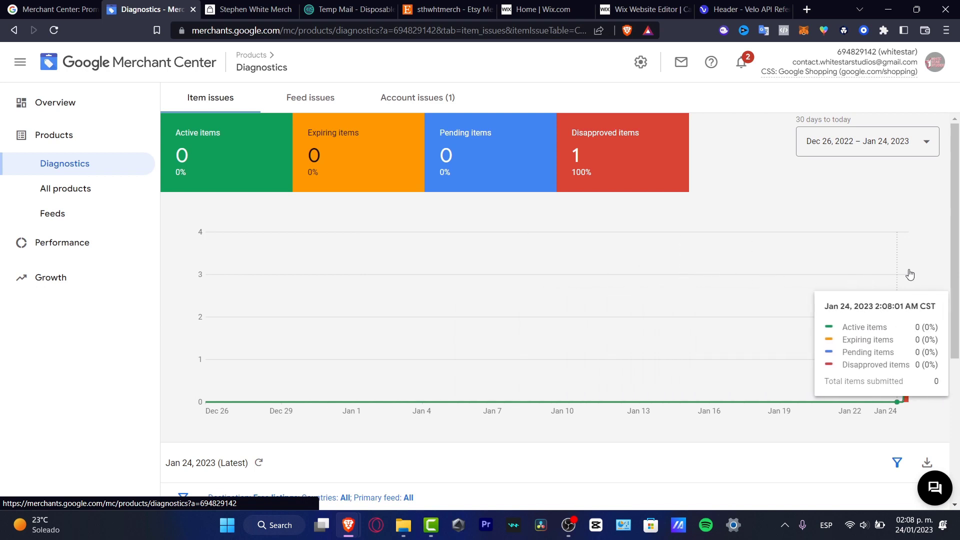
{"action": "left_click", "coordinate": [844, 149]}
{"action": "left_click", "coordinate": [847, 164]}
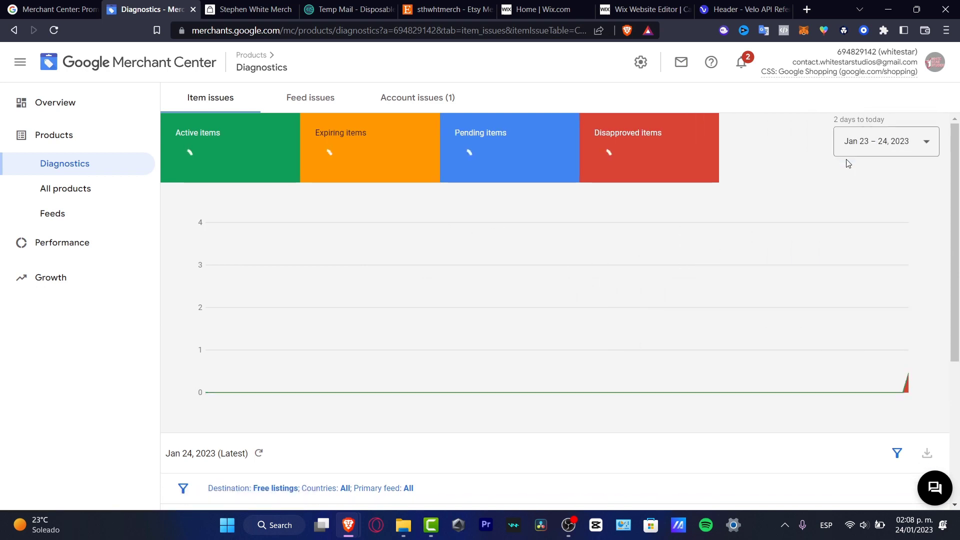
{"action": "left_click", "coordinate": [866, 150]}
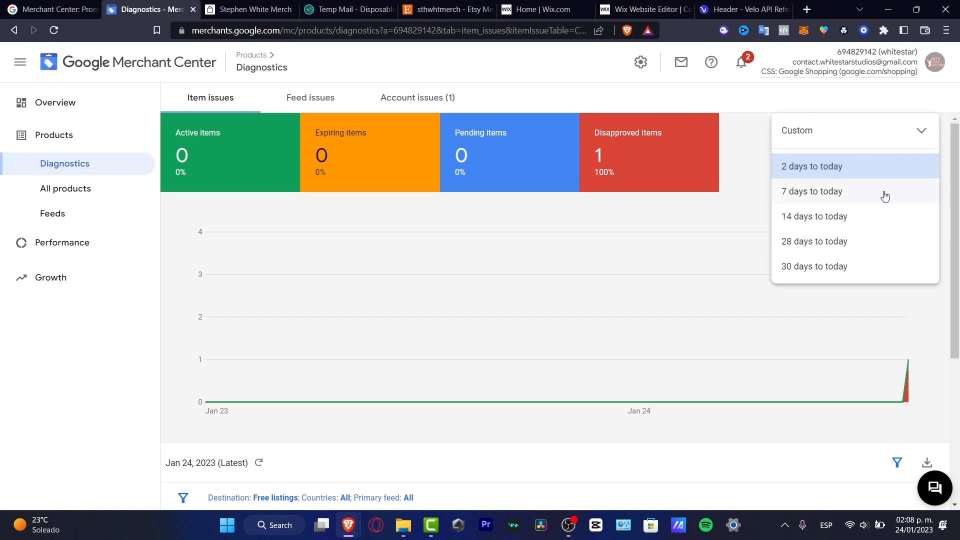
Review the Feed and Account issues tabs, then view the Free listings performance dashboard
{"action": "left_click", "coordinate": [298, 100]}
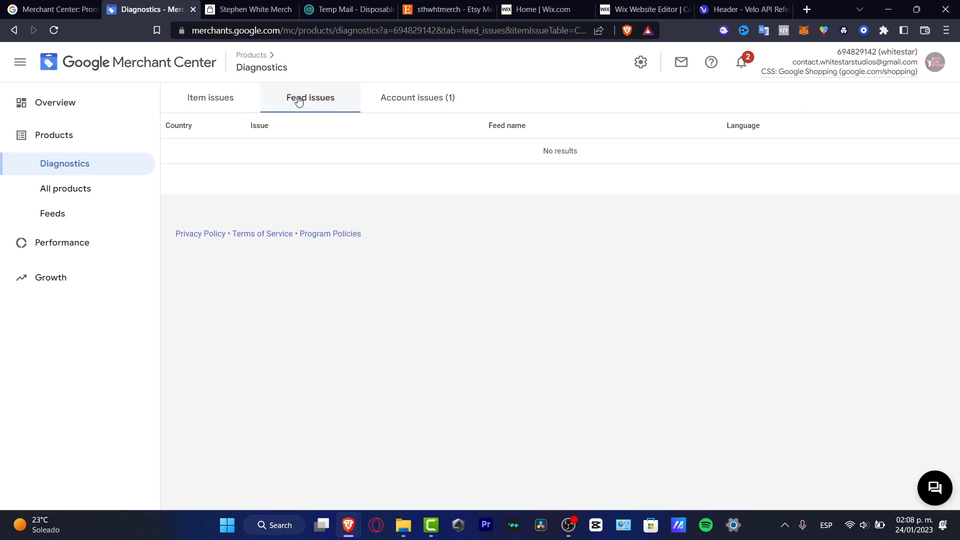
{"action": "left_click", "coordinate": [434, 99]}
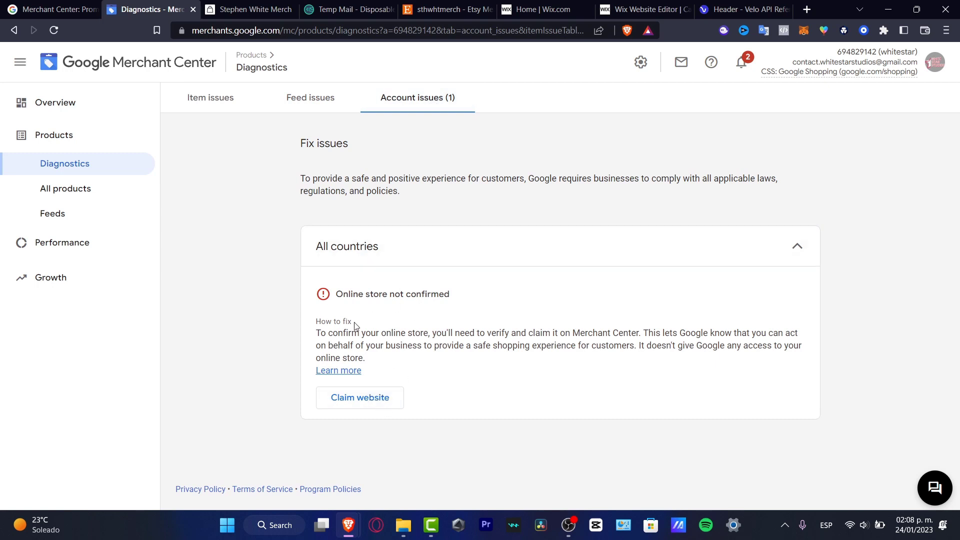
{"action": "left_click", "coordinate": [91, 253]}
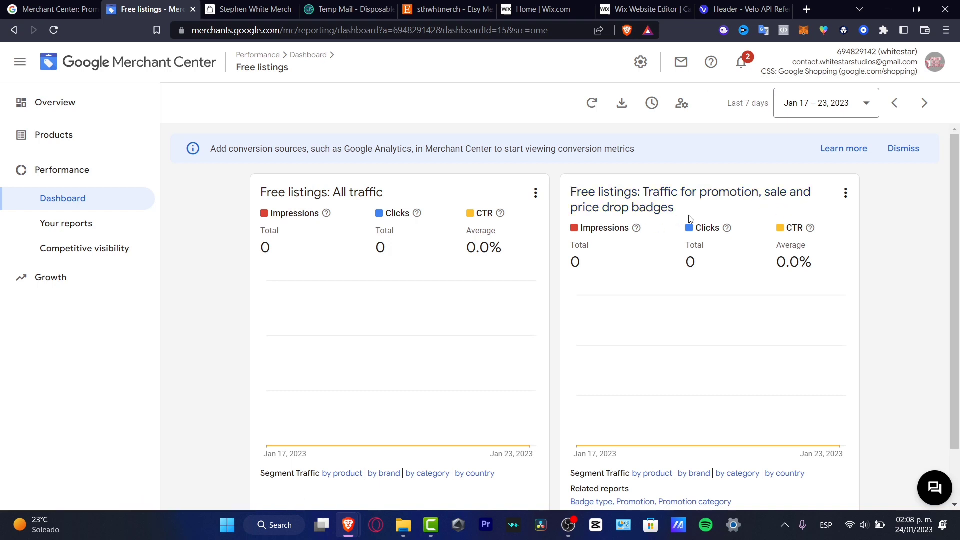
Browse Your reports and Competitive visibility, ending on Growth Opportunities with no recommendations
{"action": "left_click", "coordinate": [89, 226]}
{"action": "left_click", "coordinate": [105, 252]}
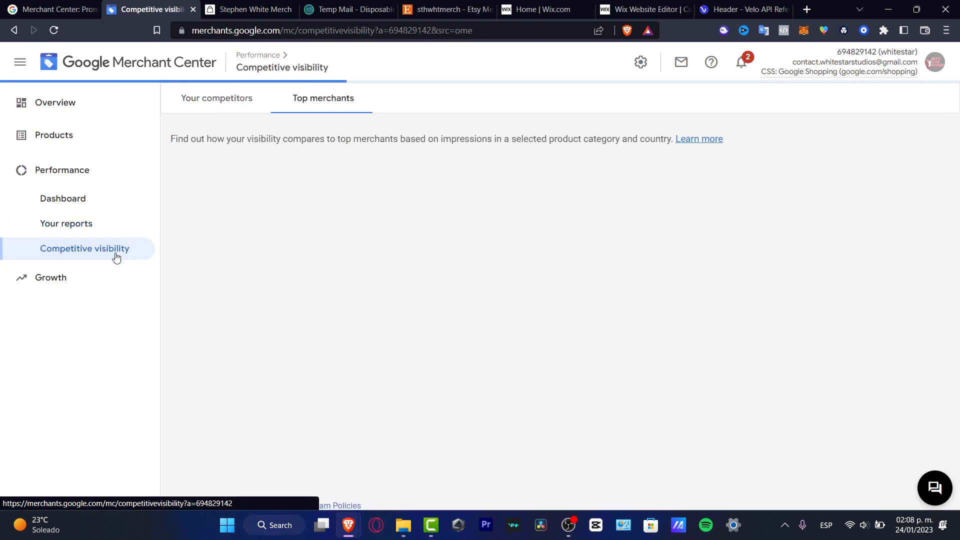
{"action": "left_click", "coordinate": [71, 276]}
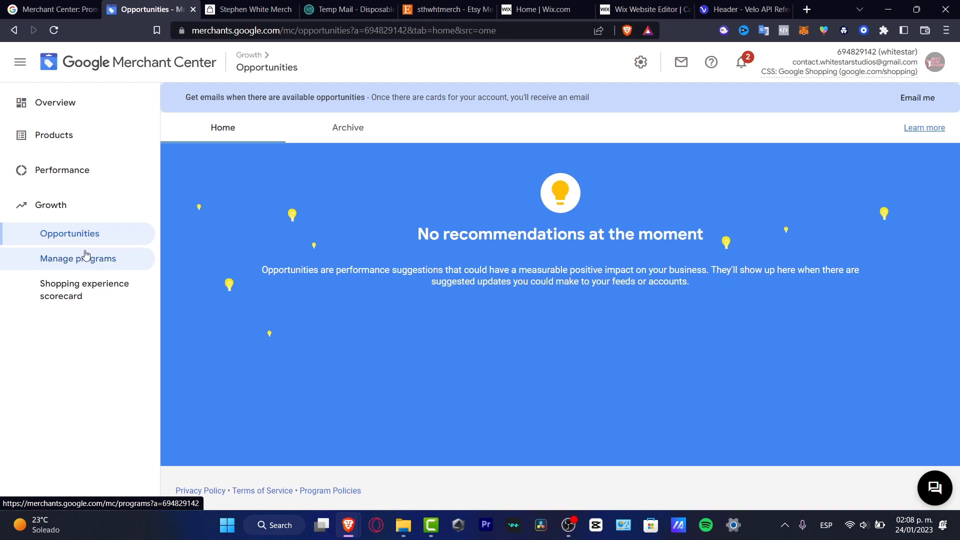
{"action": "left_click", "coordinate": [96, 261]}
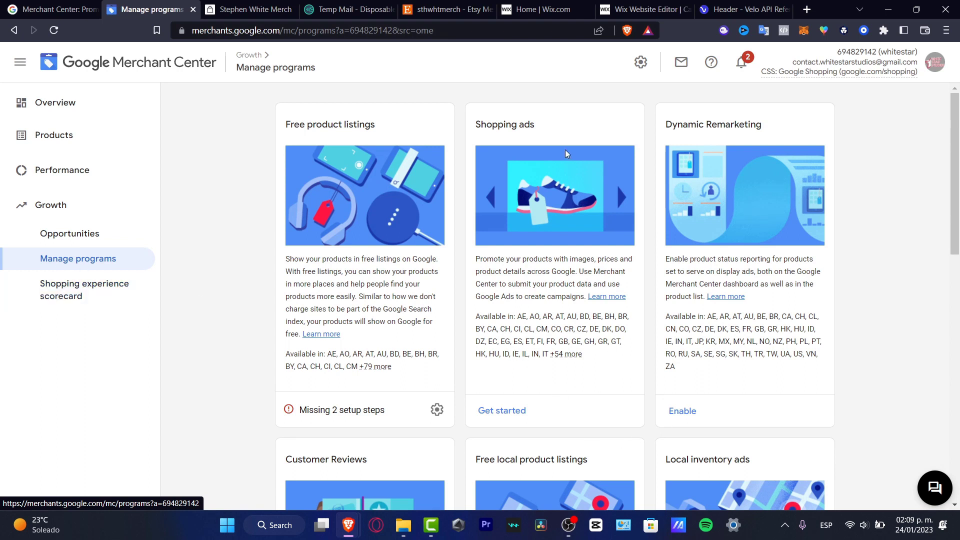
{"action": "left_click_drag", "start_coordinate": [540, 126], "coordinate": [474, 124]}
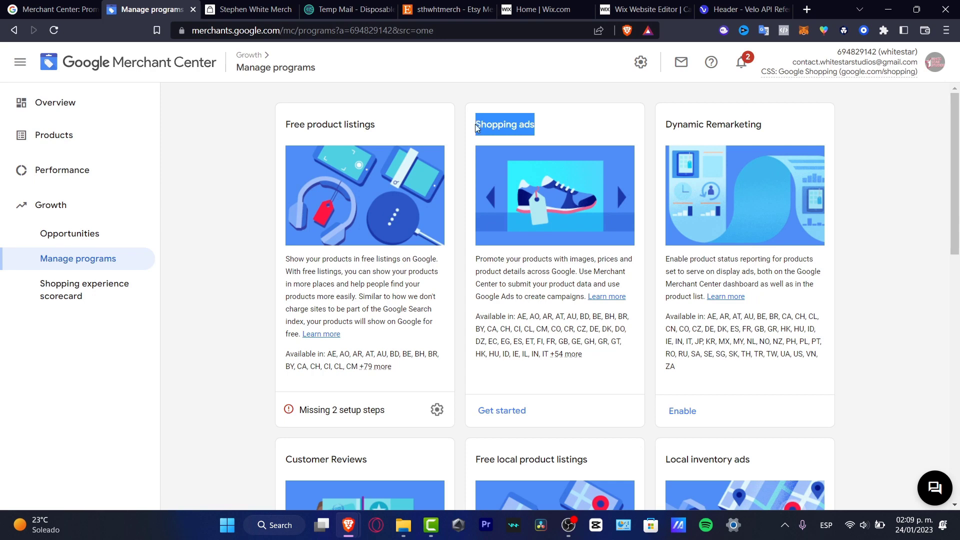
{"action": "left_click_drag", "start_coordinate": [407, 134], "coordinate": [291, 138]}
{"action": "left_click_drag", "start_coordinate": [764, 125], "coordinate": [677, 126]}
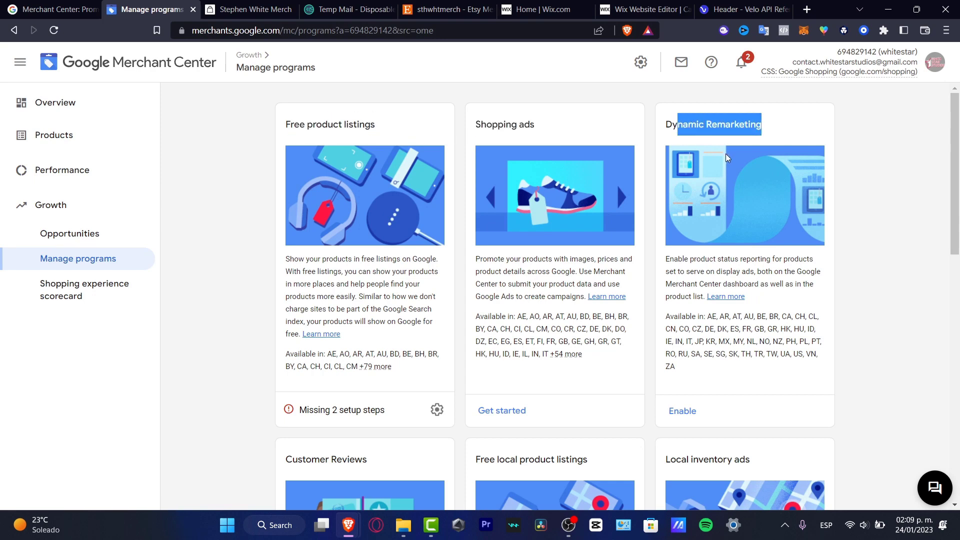
{"action": "scroll", "coordinate": [825, 282], "scroll_direction": "down", "scroll_amount": 3}
{"action": "left_click_drag", "start_coordinate": [714, 266], "coordinate": [550, 274]}
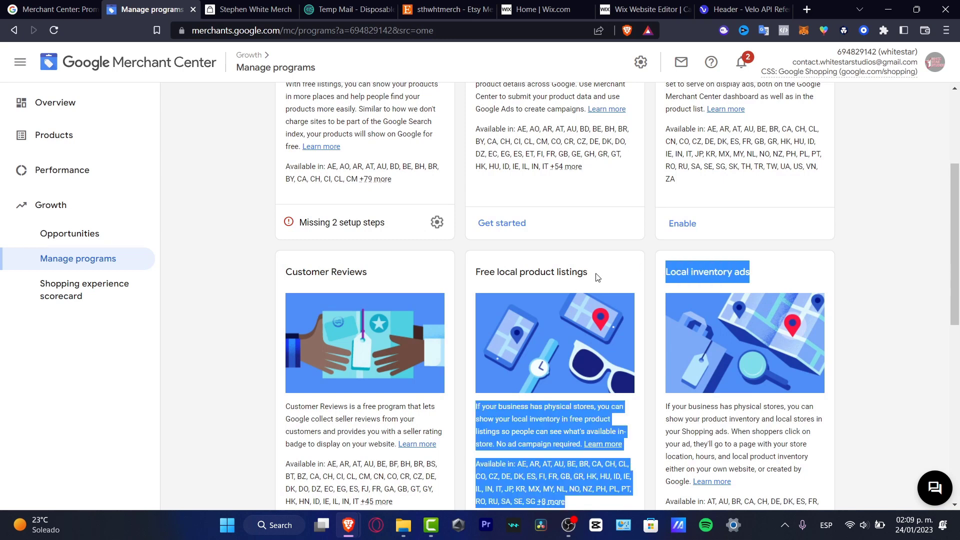
{"action": "scroll", "coordinate": [600, 273], "scroll_direction": "down", "scroll_amount": 3}
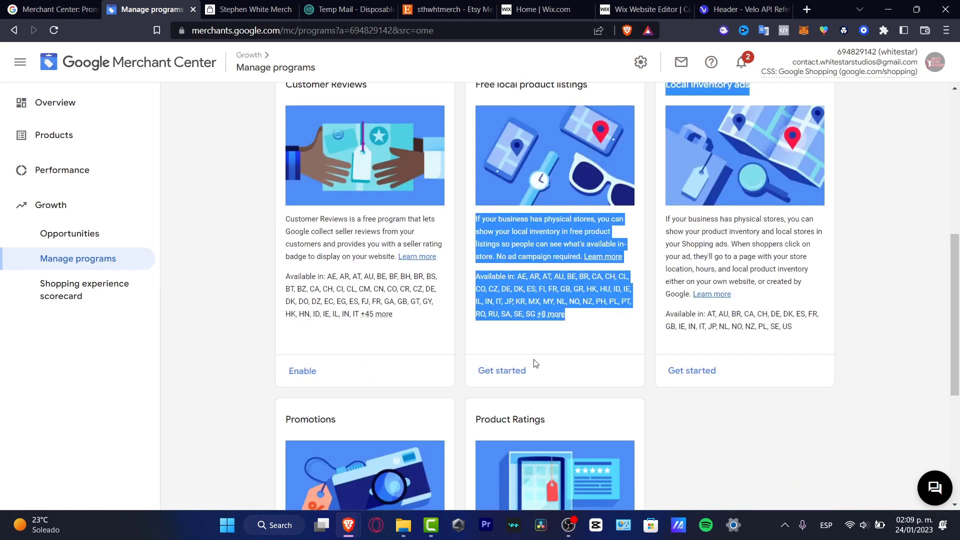
Start Free local product listings setup with Mexico as the country to sell into
{"action": "left_click", "coordinate": [503, 371]}
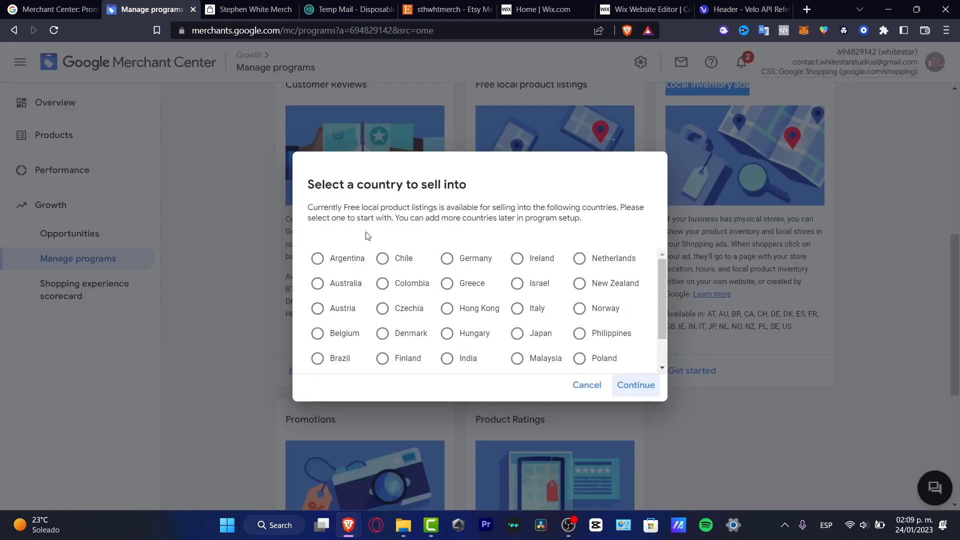
{"action": "left_click_drag", "start_coordinate": [372, 190], "coordinate": [495, 193]}
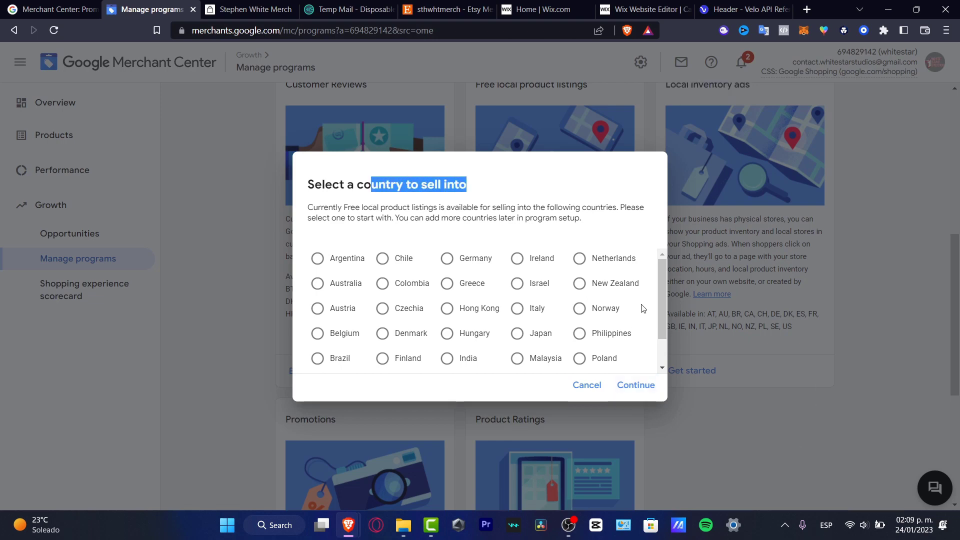
{"action": "scroll", "coordinate": [665, 320], "scroll_direction": "down", "scroll_amount": 1}
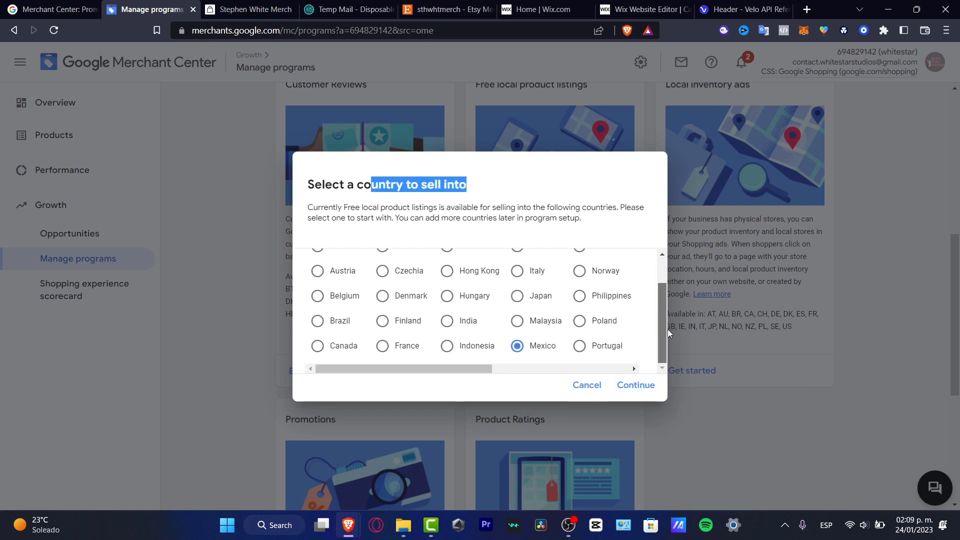
{"action": "left_click", "coordinate": [634, 385]}
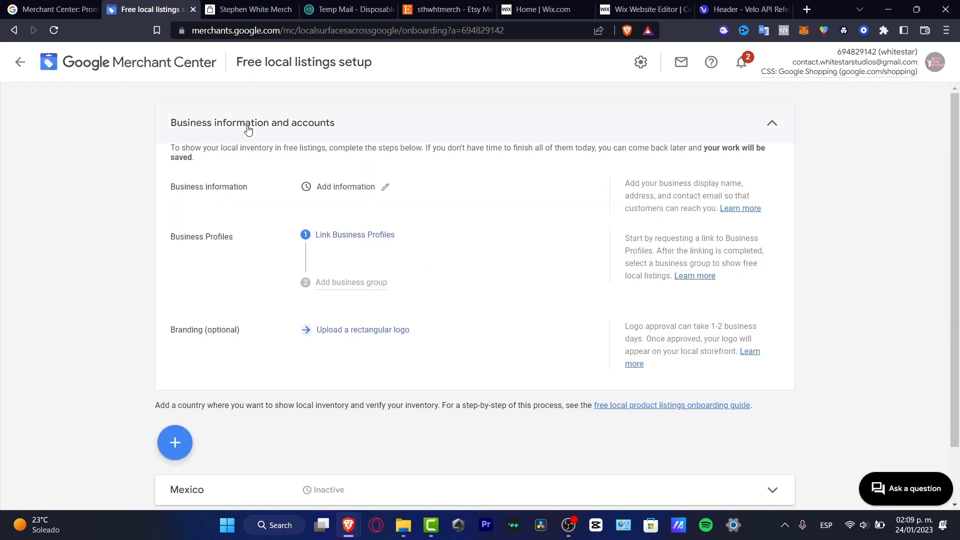
Fill Mexico's inventory contact name, contact email and shipping policy fields, and save
{"action": "left_click_drag", "start_coordinate": [245, 123], "coordinate": [374, 186]}
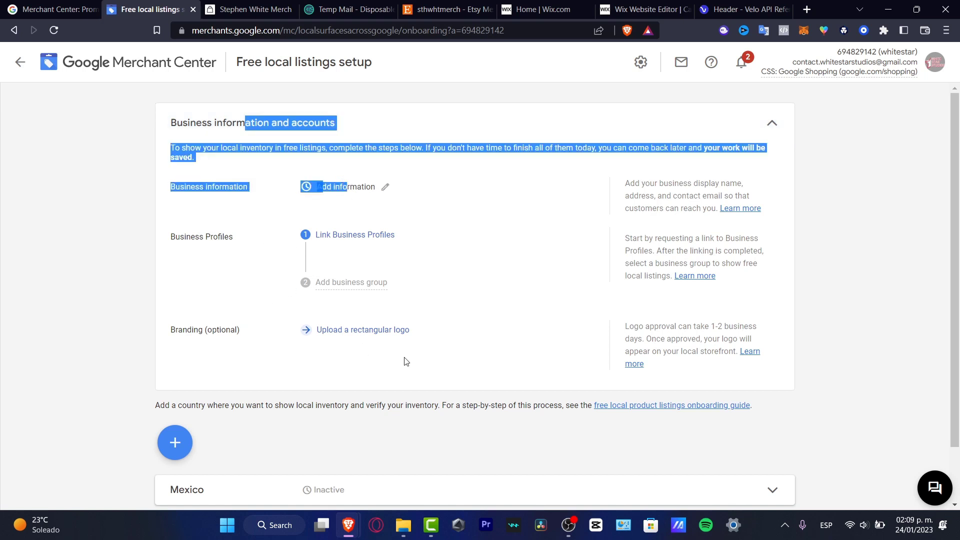
{"action": "scroll", "coordinate": [414, 360], "scroll_direction": "down", "scroll_amount": 2}
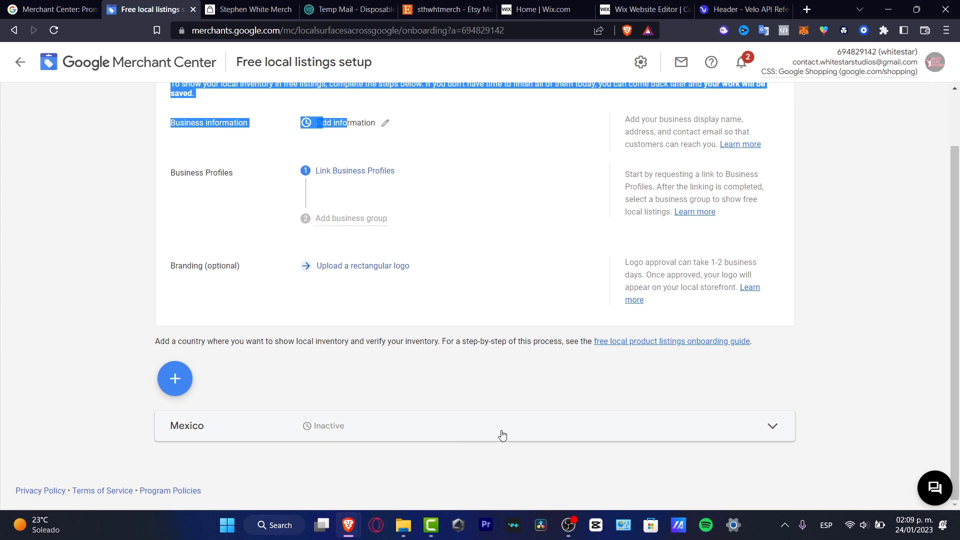
{"action": "left_click", "coordinate": [345, 431]}
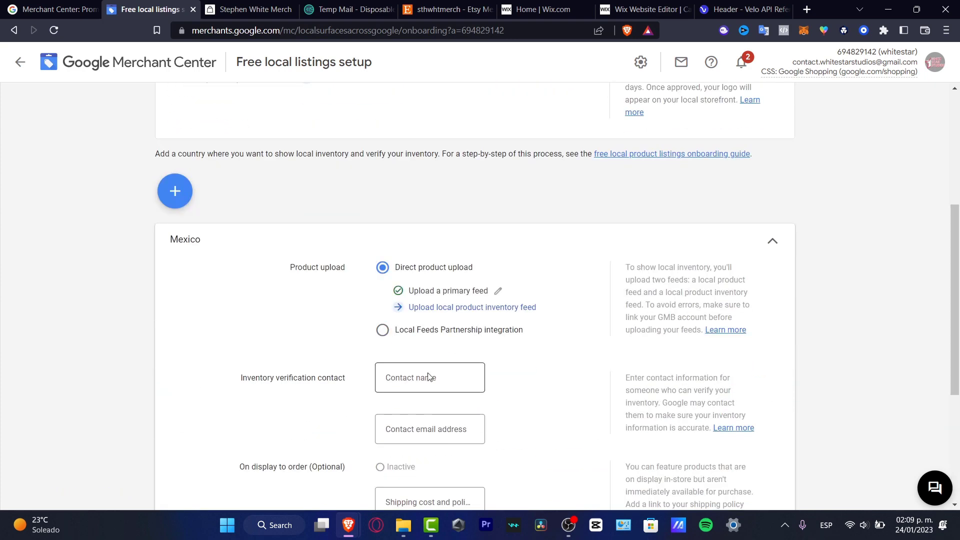
{"action": "left_click", "coordinate": [426, 378]}
{"action": "left_click", "coordinate": [438, 426]}
{"action": "scroll", "coordinate": [438, 427], "scroll_direction": "down", "scroll_amount": 3}
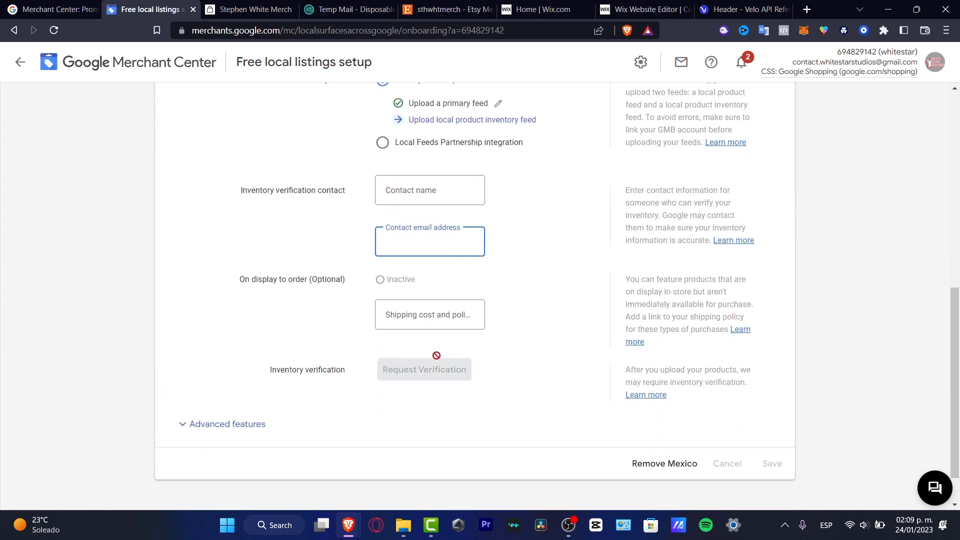
{"action": "left_click", "coordinate": [431, 315]}
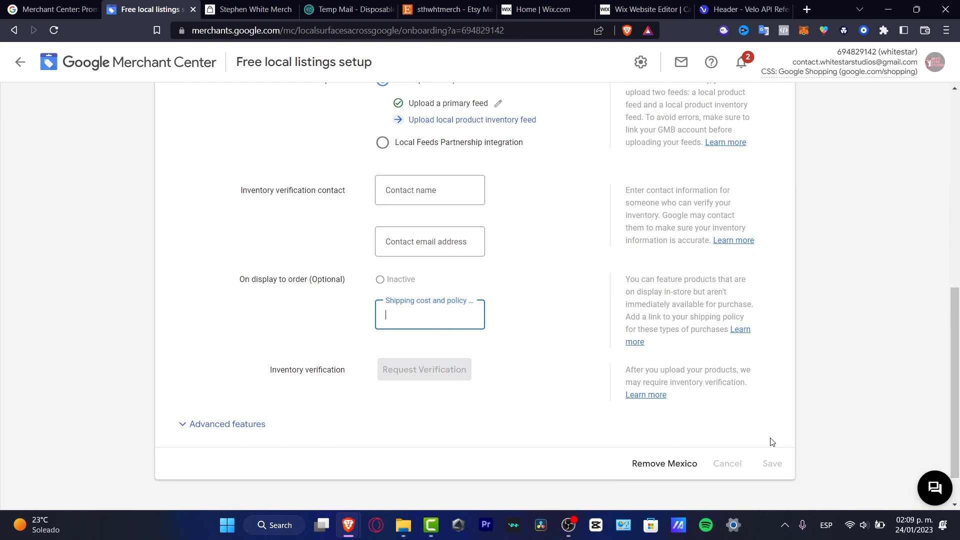
{"action": "left_click", "coordinate": [771, 465]}
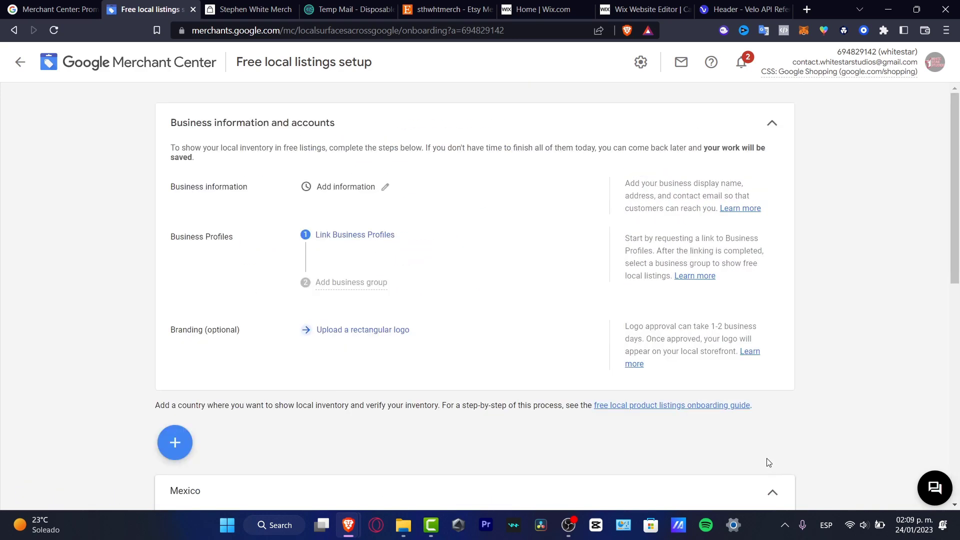
Open the Shopping experience scorecard and suggestions, noting the Trusted store badge benefit
{"action": "left_click", "coordinate": [20, 68]}
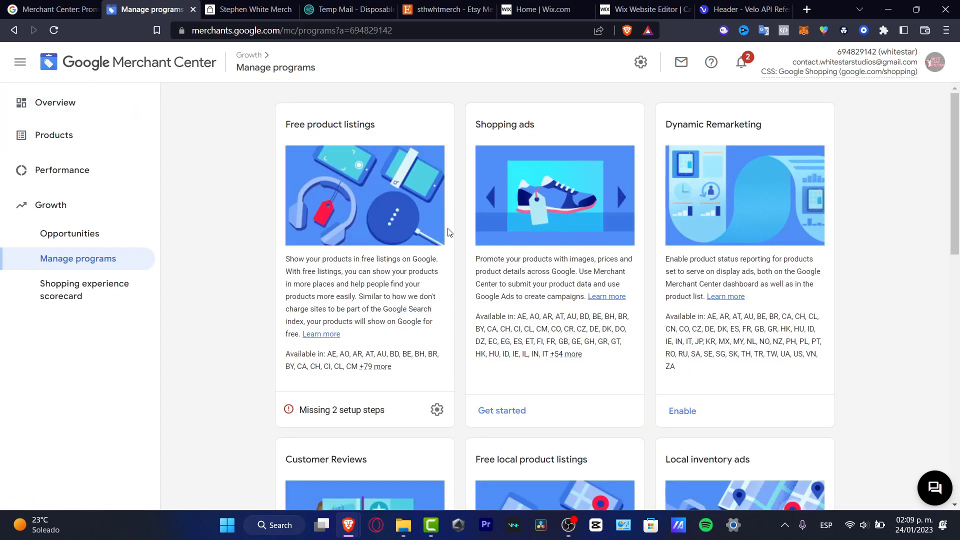
{"action": "left_click", "coordinate": [95, 293]}
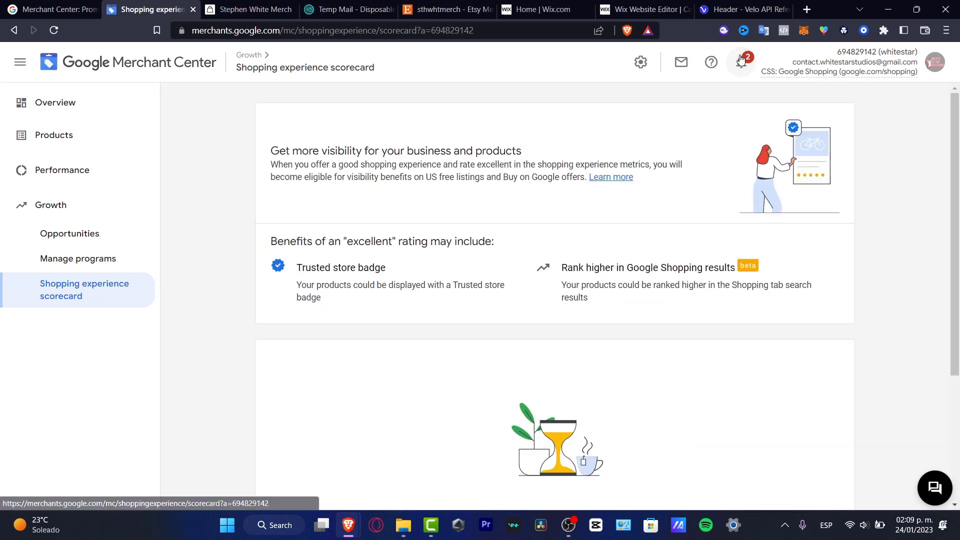
{"action": "left_click", "coordinate": [741, 60]}
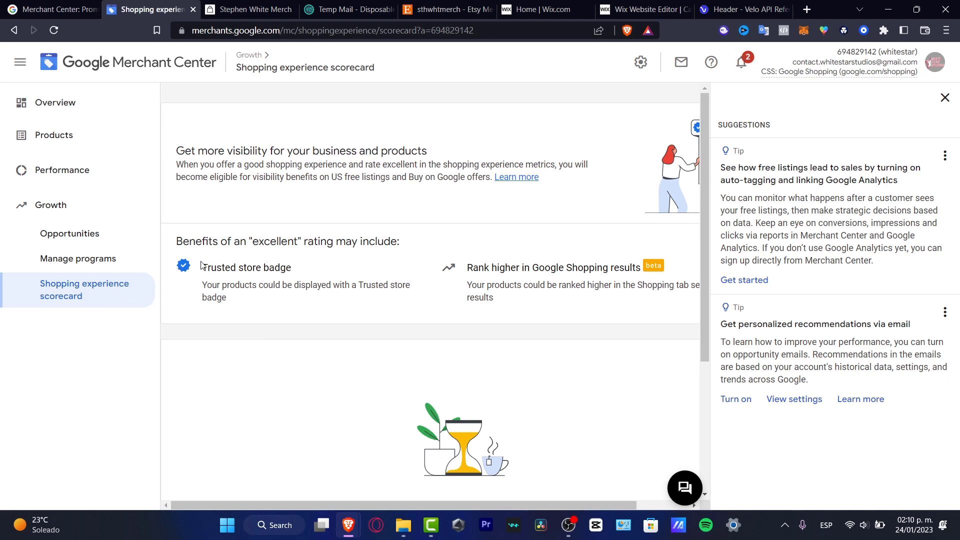
{"action": "left_click_drag", "start_coordinate": [201, 265], "coordinate": [307, 265]}
Return to the Overview, now listing Free local product listings among setup steps
{"action": "scroll", "coordinate": [477, 302], "scroll_direction": "down", "scroll_amount": 4}
{"action": "scroll", "coordinate": [465, 294], "scroll_direction": "up", "scroll_amount": 4}
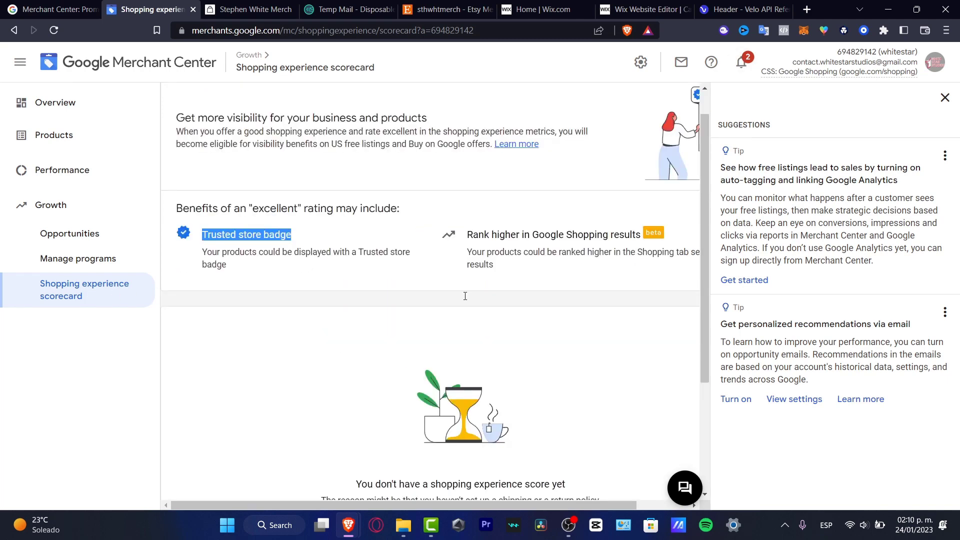
{"action": "left_click", "coordinate": [65, 107]}
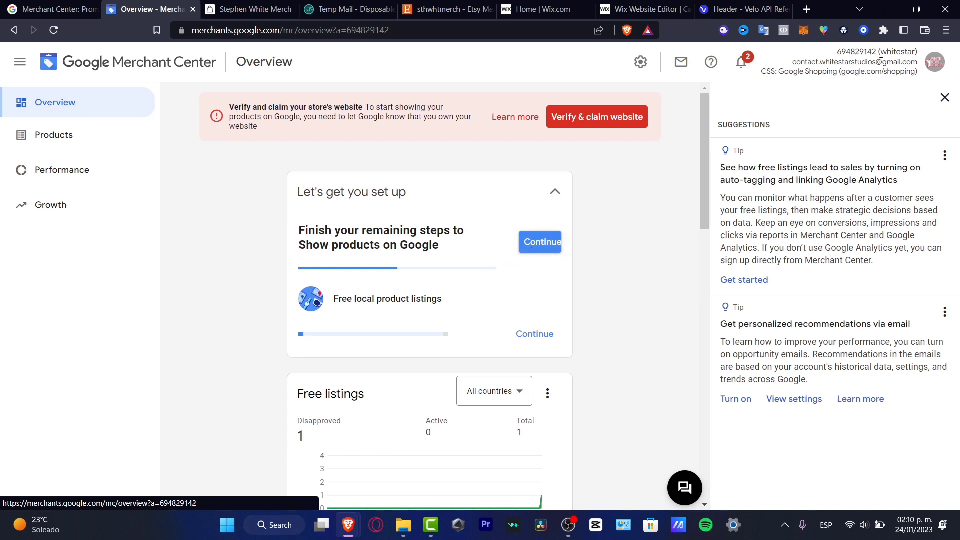
Close Suggestions and scroll the Overview to the Free local listings card reading No data
{"action": "left_click", "coordinate": [946, 98]}
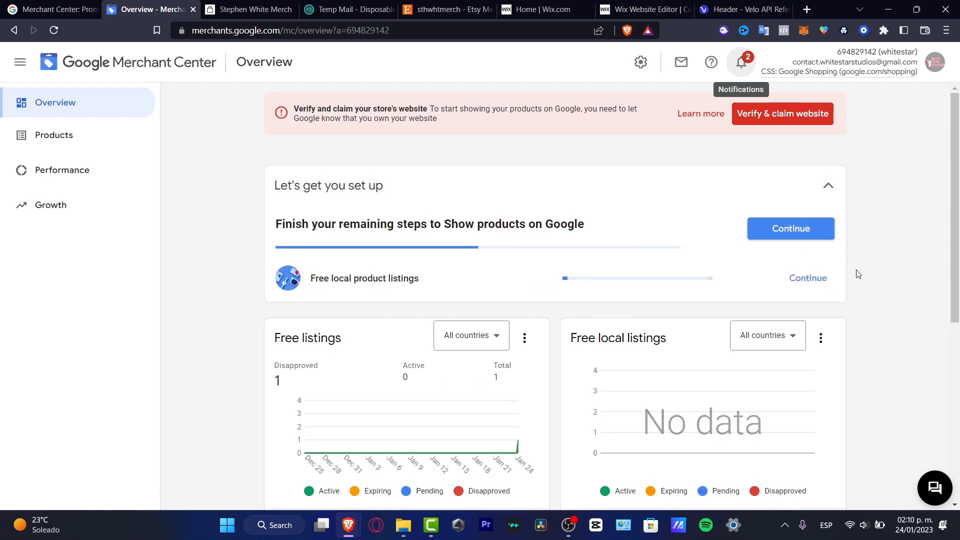
{"action": "scroll", "coordinate": [856, 270], "scroll_direction": "down", "scroll_amount": 5}
{"action": "scroll", "coordinate": [859, 274], "scroll_direction": "down", "scroll_amount": 2}
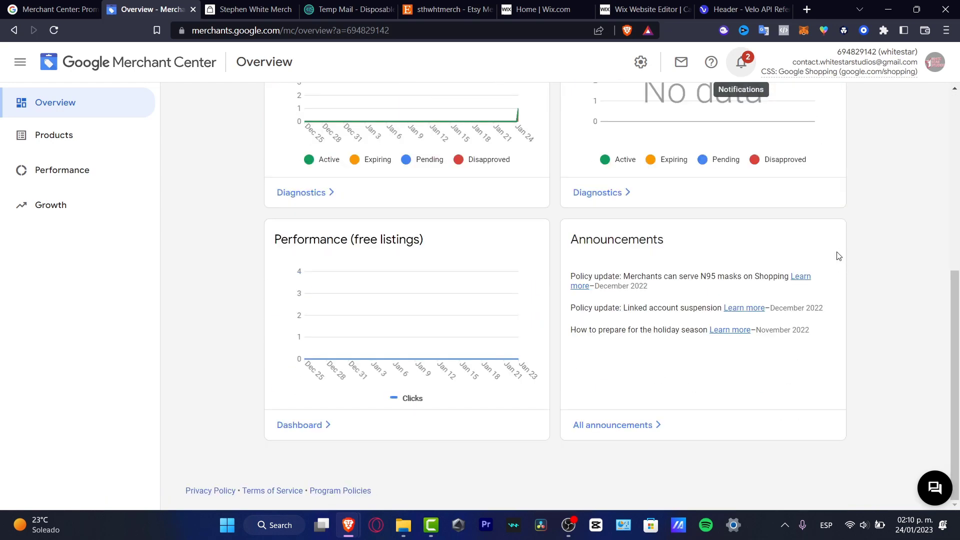
{"action": "scroll", "coordinate": [839, 256], "scroll_direction": "up", "scroll_amount": 4}
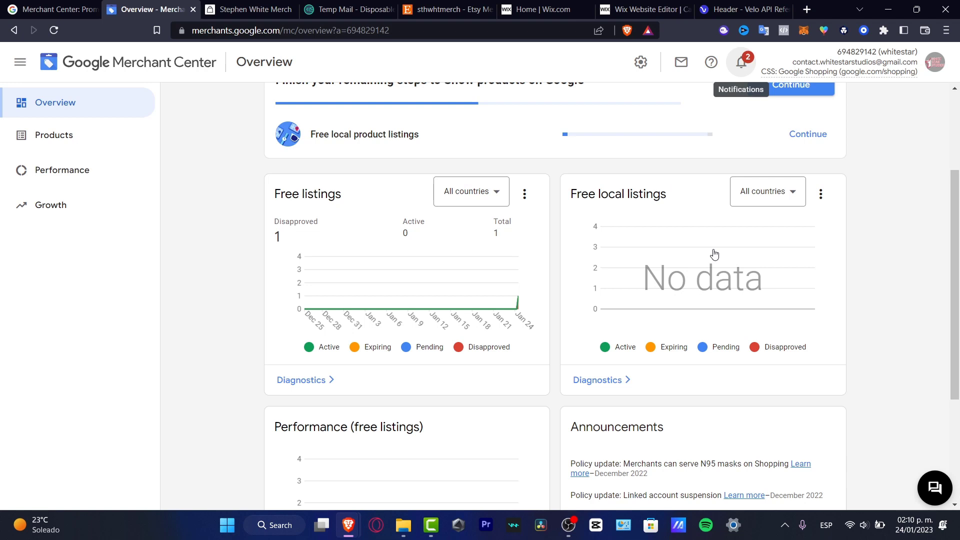
{"action": "scroll", "coordinate": [742, 263], "scroll_direction": "up", "scroll_amount": 3}
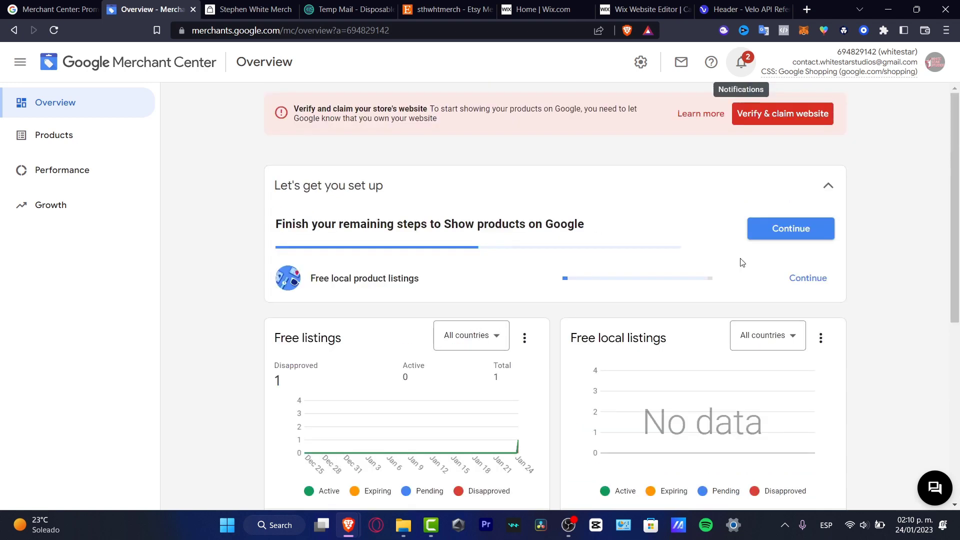